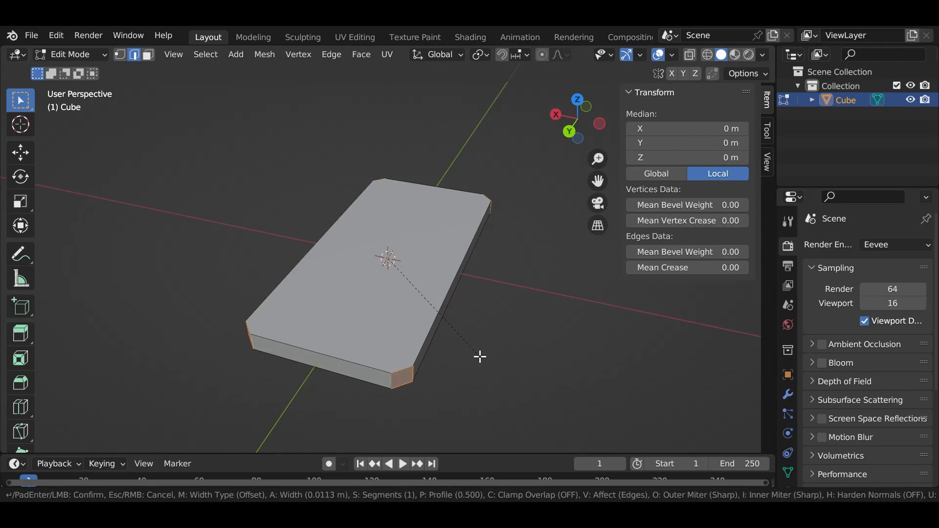
Step: Round the slab's four vertical corner edges with a 5-segment bevel about 0.0266 m wide
{"action": "scroll", "coordinate": [482, 360], "scroll_direction": "up", "scroll_amount": 6}
{"action": "scroll", "coordinate": [483, 373], "scroll_direction": "down", "scroll_amount": 1}
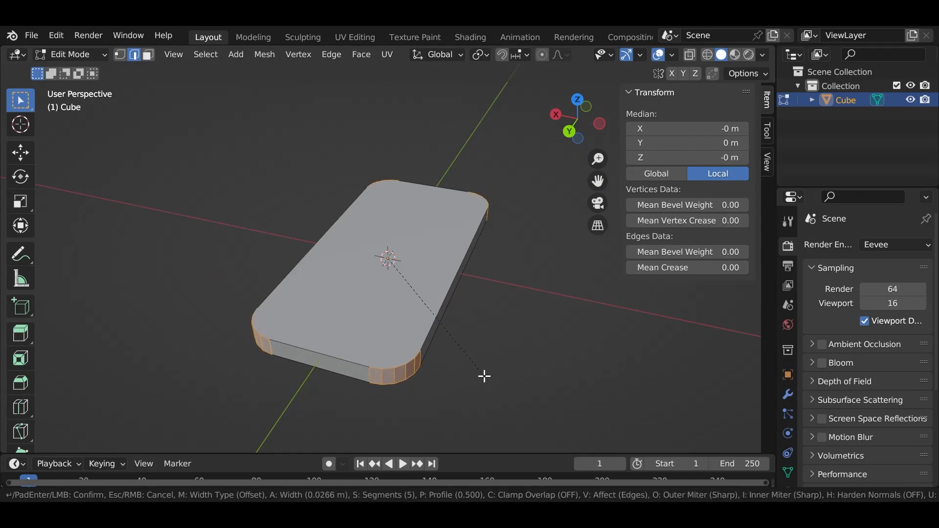
{"action": "left_click", "coordinate": [484, 376]}
Step: Inset the slab's top and bottom faces, about 0.0015 m on the bottom and a further 0.0029 m on the top
{"action": "middle_click_drag", "start_coordinate": [486, 345], "coordinate": [492, 373]}
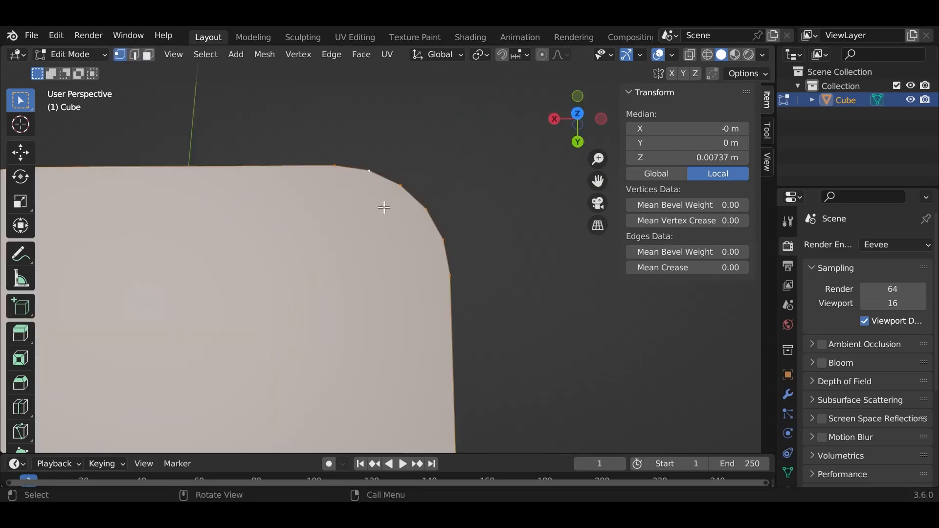
{"action": "key", "text": "i"}
{"action": "left_click", "coordinate": [424, 235]}
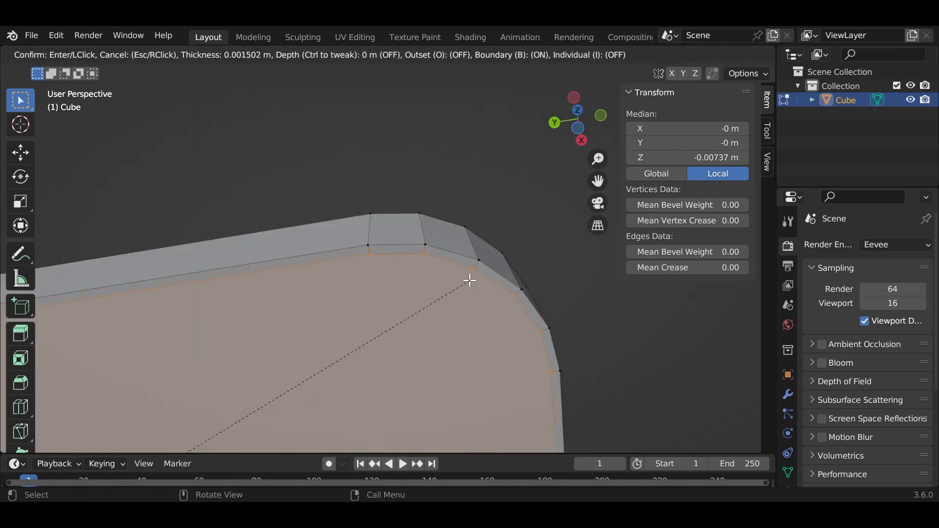
{"action": "left_click", "coordinate": [470, 279]}
{"action": "mouse_move", "coordinate": [471, 279]}
{"action": "middle_mouse_down"}
{"action": "mouse_move", "coordinate": [423, 310]}
{"action": "mouse_move", "coordinate": [417, 347]}
{"action": "mouse_move", "coordinate": [473, 305]}
{"action": "mouse_move", "coordinate": [457, 279]}
{"action": "middle_mouse_up"}
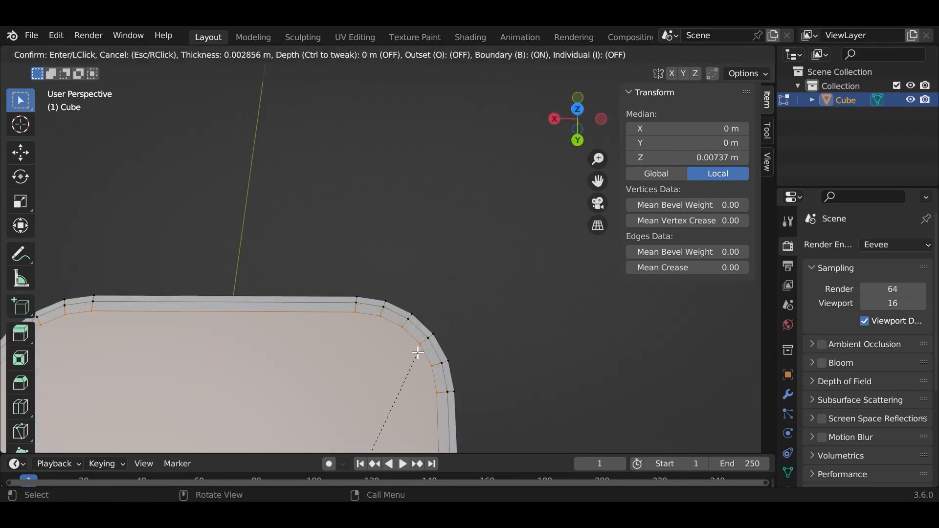
{"action": "left_click", "coordinate": [417, 353]}
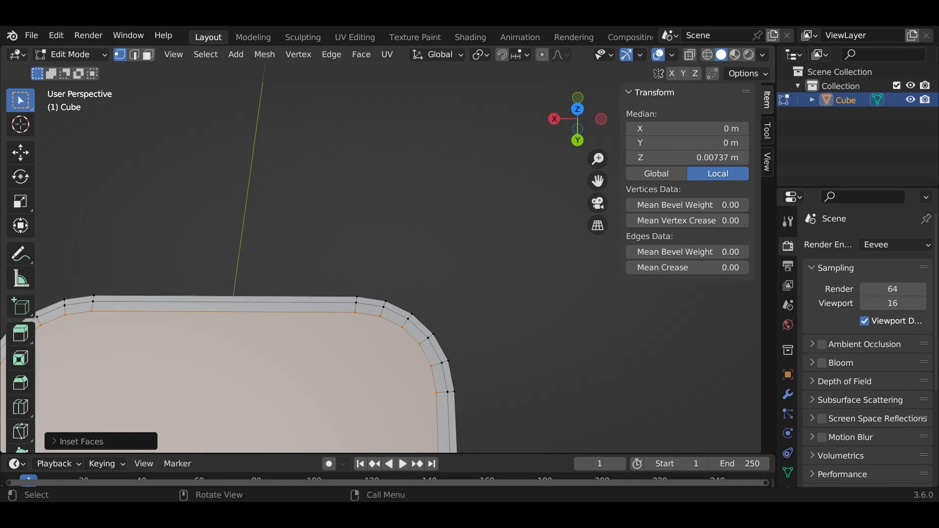
Step: Move the rim face loops around the slab's top and bottom slightly along Z
{"action": "middle_click_drag", "start_coordinate": [444, 328], "coordinate": [413, 197]}
{"action": "key", "text": "g"}
{"action": "key", "text": "z"}
{"action": "left_click", "coordinate": [533, 373]}
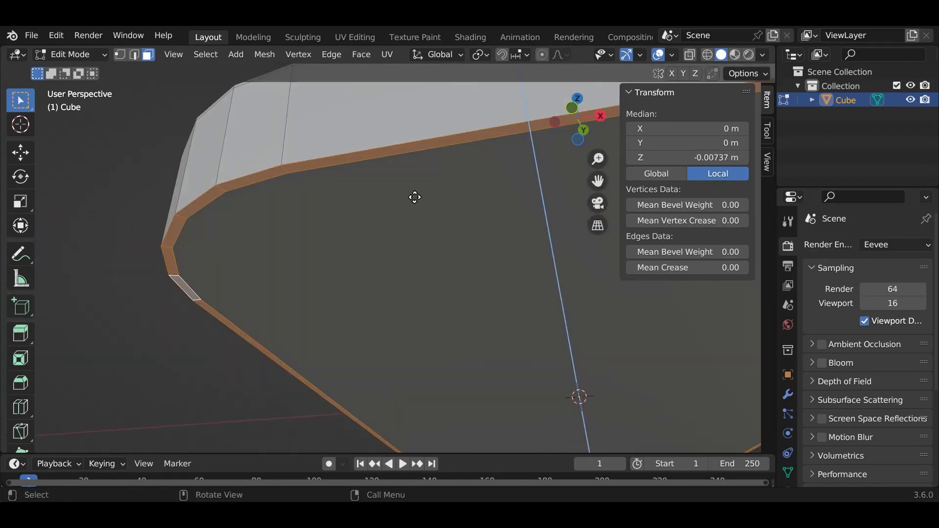
{"action": "key", "text": "g"}
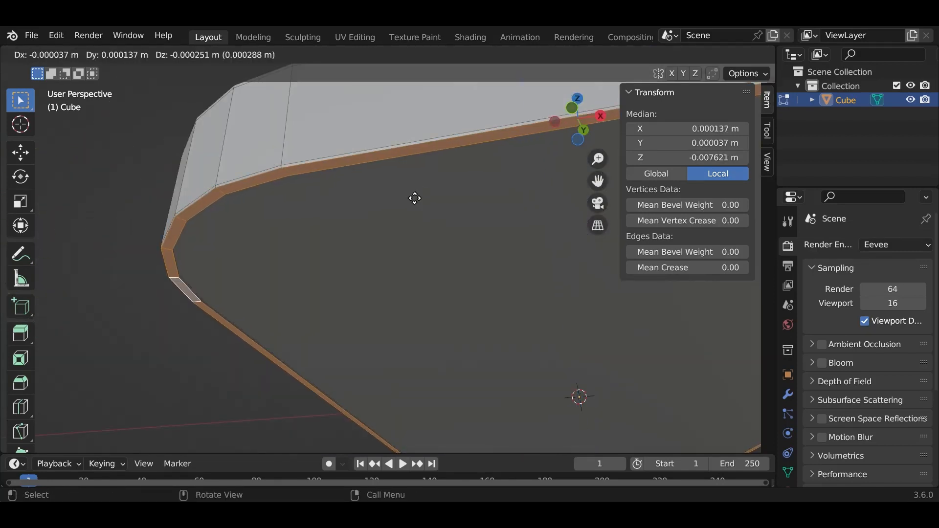
{"action": "key", "text": "z"}
{"action": "left_click", "coordinate": [413, 199]}
Step: Bevel the top rim about 0.0017 m with 11 segments and the bottom rim about 0.0011 m with 7 segments
{"action": "middle_click_drag", "start_coordinate": [413, 199], "coordinate": [337, 217]}
{"action": "key", "text": "ctrl+b"}
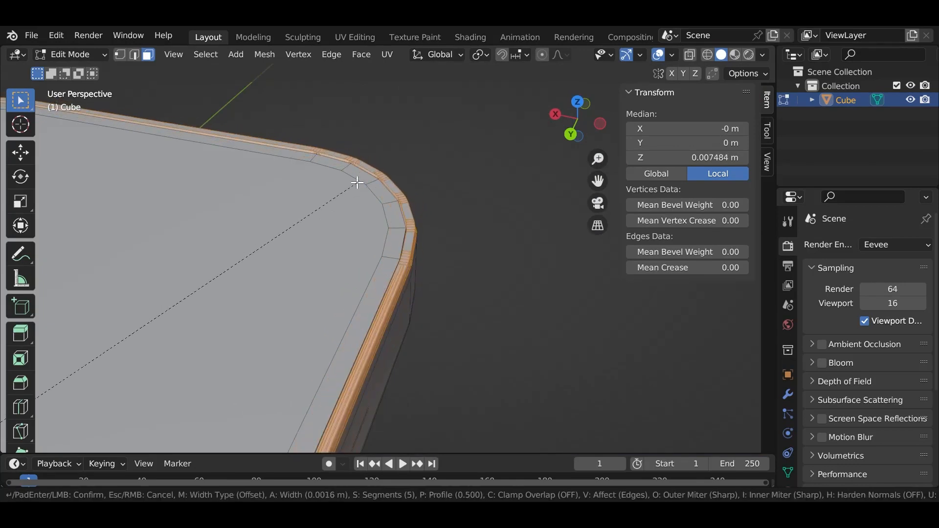
{"action": "scroll", "coordinate": [358, 182], "scroll_direction": "down", "scroll_amount": 3}
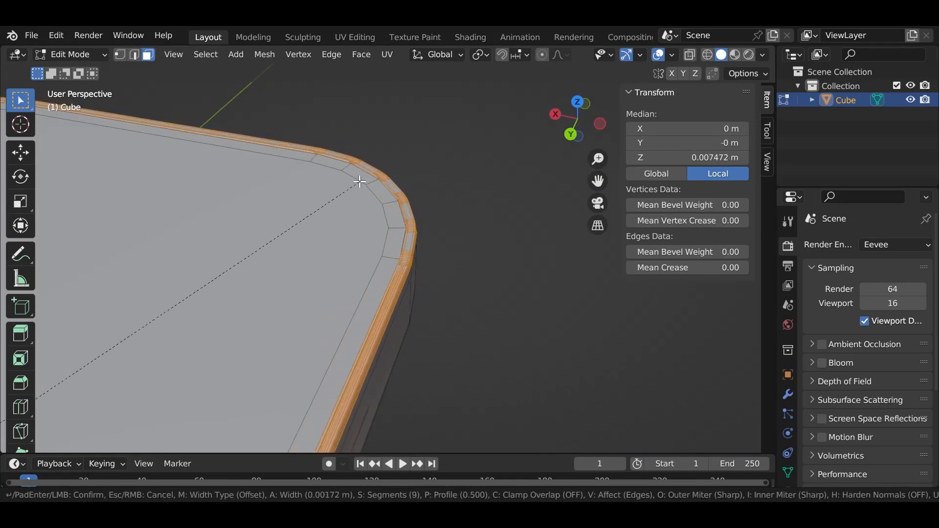
{"action": "scroll", "coordinate": [362, 182], "scroll_direction": "up", "scroll_amount": 4}
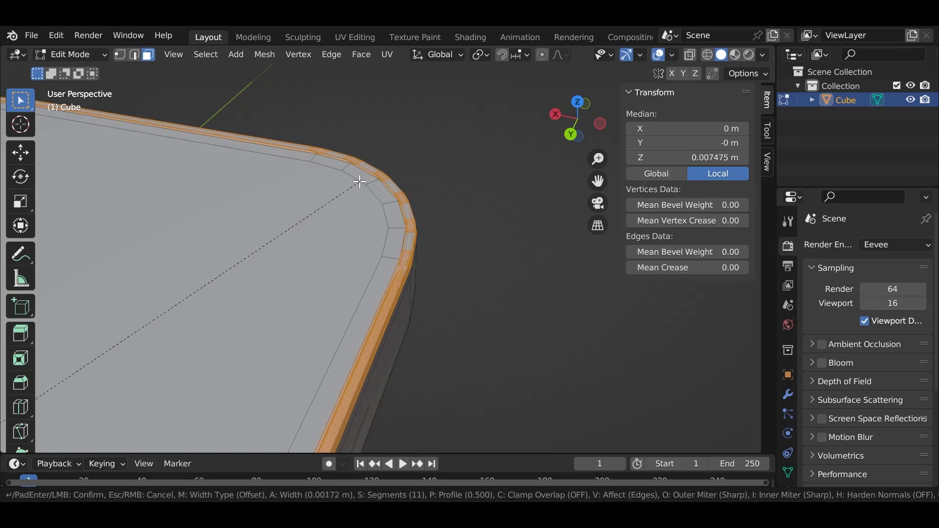
{"action": "left_click", "coordinate": [482, 182]}
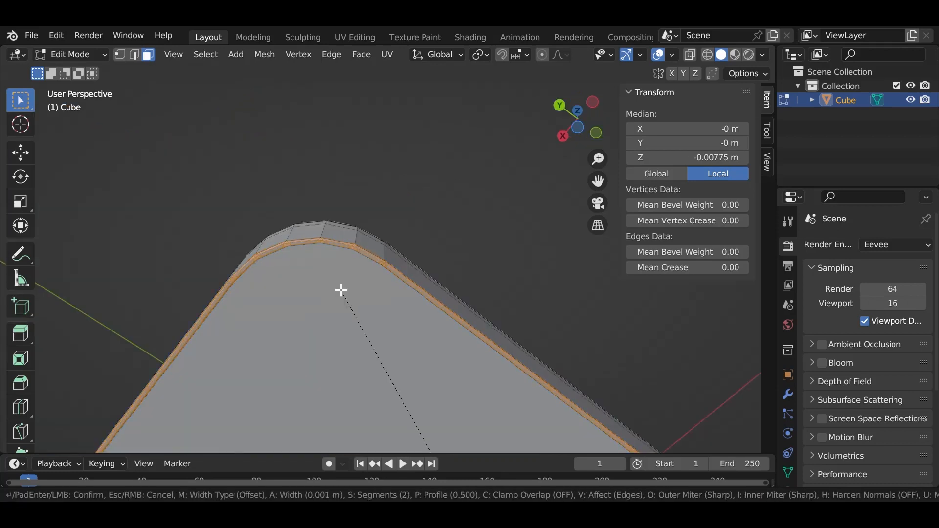
{"action": "scroll", "coordinate": [338, 289], "scroll_direction": "up", "scroll_amount": 2}
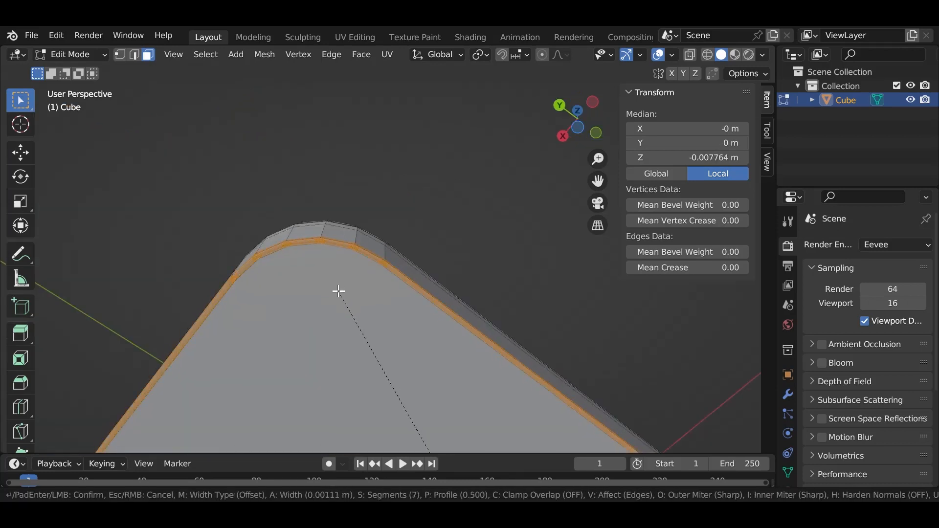
{"action": "left_click", "coordinate": [338, 290]}
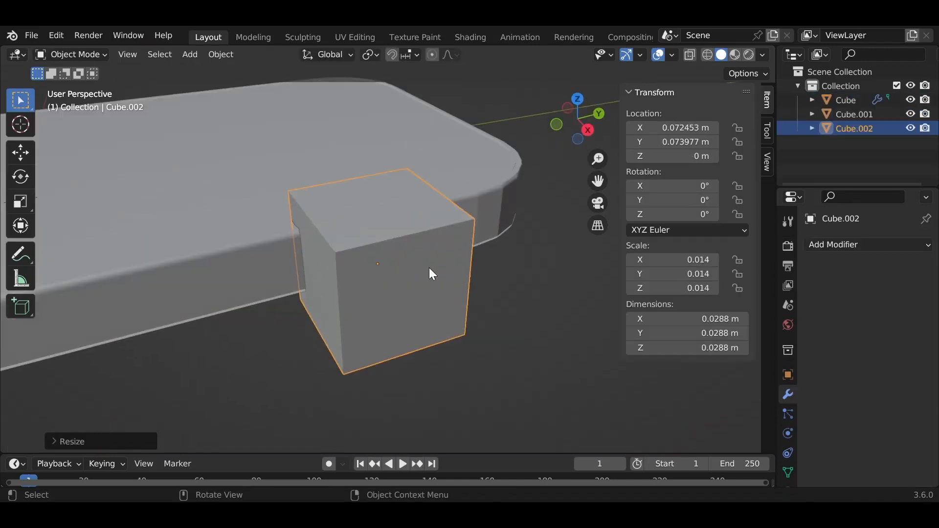
Step: Scale the small cube beside the phone into a bar of about 0.0057 × 0.0466 × 0.0061 m
{"action": "key", "text": "s"}
{"action": "left_click", "coordinate": [394, 264]}
{"action": "key", "text": "s"}
{"action": "key", "text": "y"}
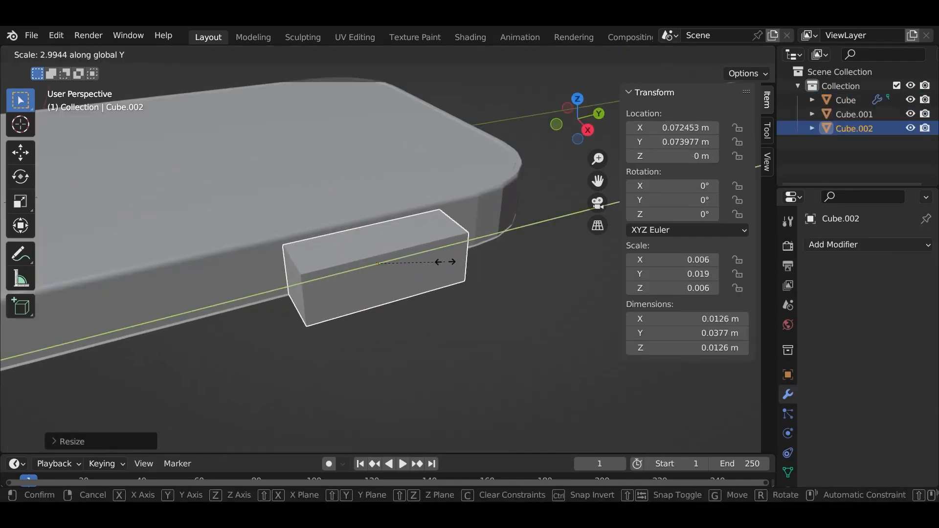
{"action": "left_click", "coordinate": [465, 265]}
{"action": "key", "text": "s"}
{"action": "key", "text": "x"}
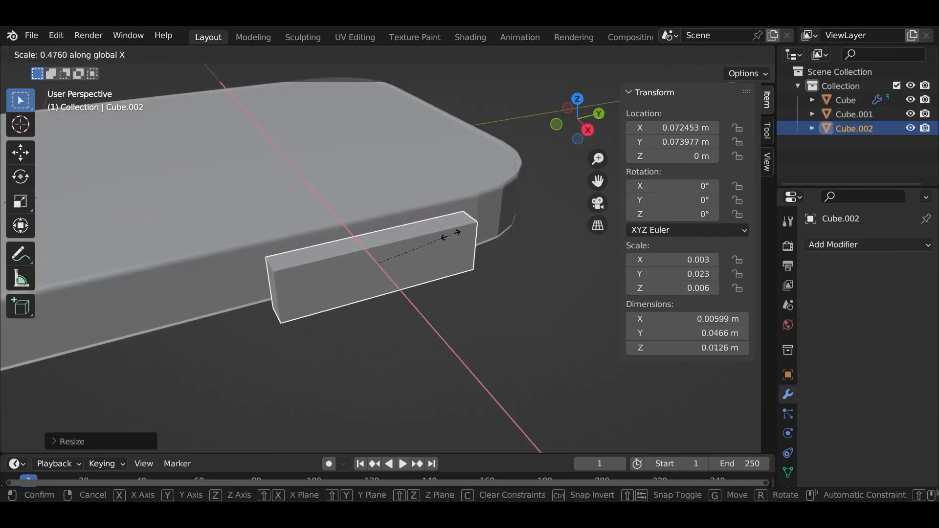
{"action": "left_click", "coordinate": [453, 263]}
{"action": "key", "text": "s"}
{"action": "key", "text": "z"}
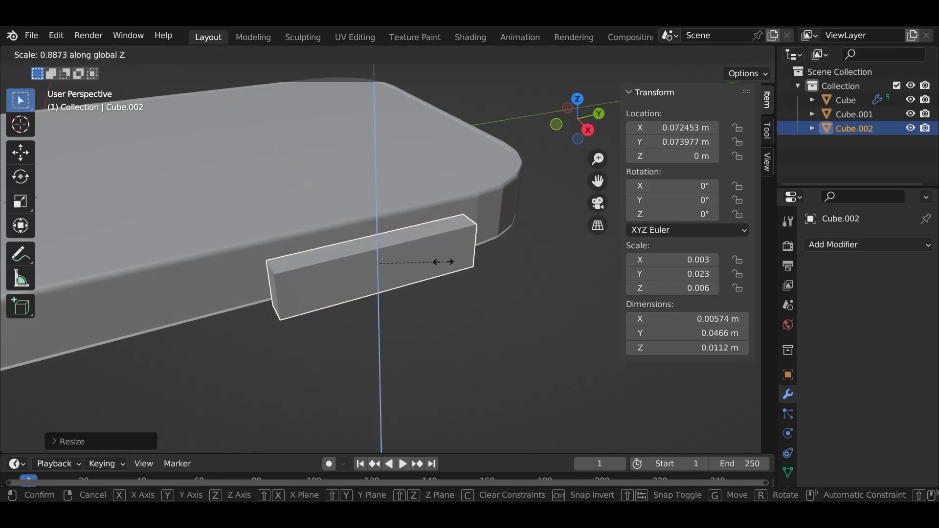
{"action": "left_click", "coordinate": [416, 272]}
Step: Slide the bar along Y to about 0.061 m on the phone's long side
{"action": "key", "text": "g"}
{"action": "key", "text": "y"}
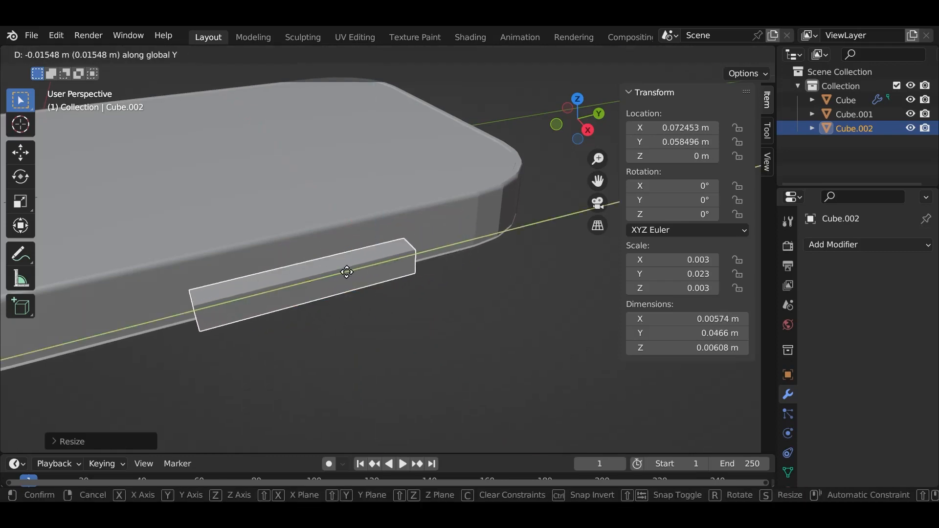
{"action": "left_click", "coordinate": [345, 268]}
Step: Round the bar's end edges in Edit Mode with a 7-segment bevel about 0.0029 m wide
{"action": "key", "text": "Tab"}
{"action": "key", "text": "ctrl+b"}
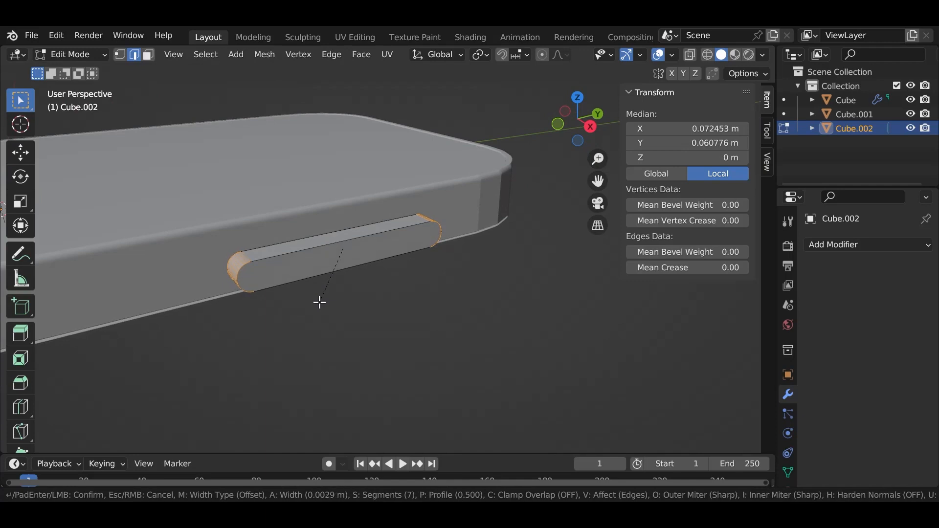
{"action": "left_click", "coordinate": [319, 303]}
{"action": "middle_click_drag", "start_coordinate": [319, 302], "coordinate": [297, 218]}
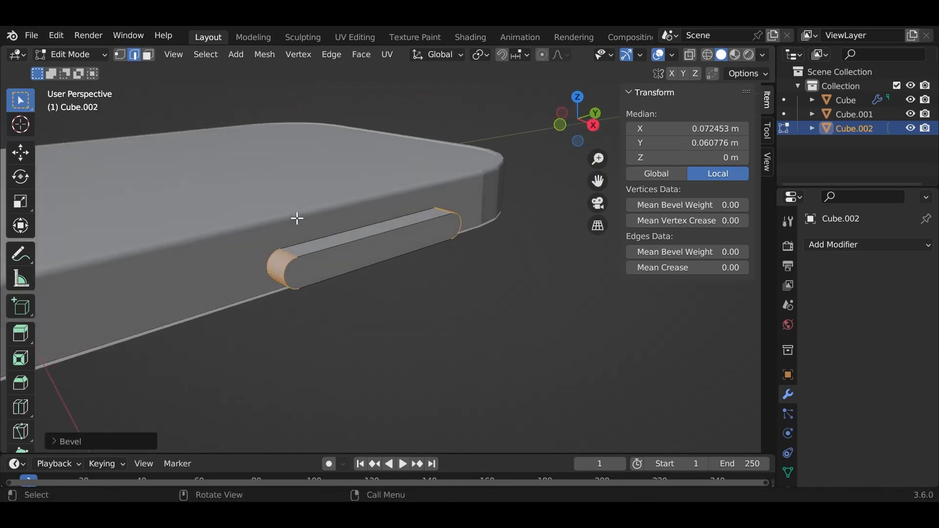
Step: Return to Object Mode and move the rounded bar about -0.0085 m along X into the phone's side
{"action": "left_click", "coordinate": [71, 54]}
{"action": "left_click", "coordinate": [84, 69]}
{"action": "key", "text": "g"}
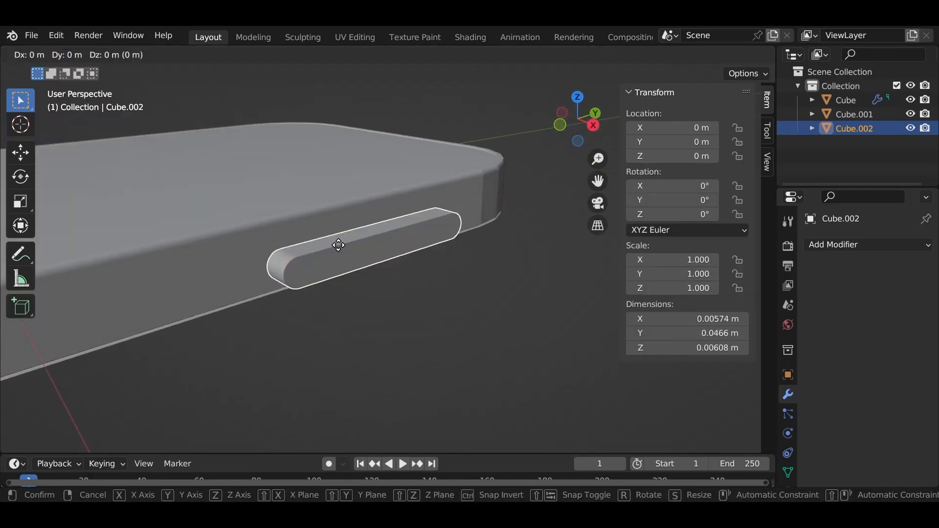
{"action": "key", "text": "y"}
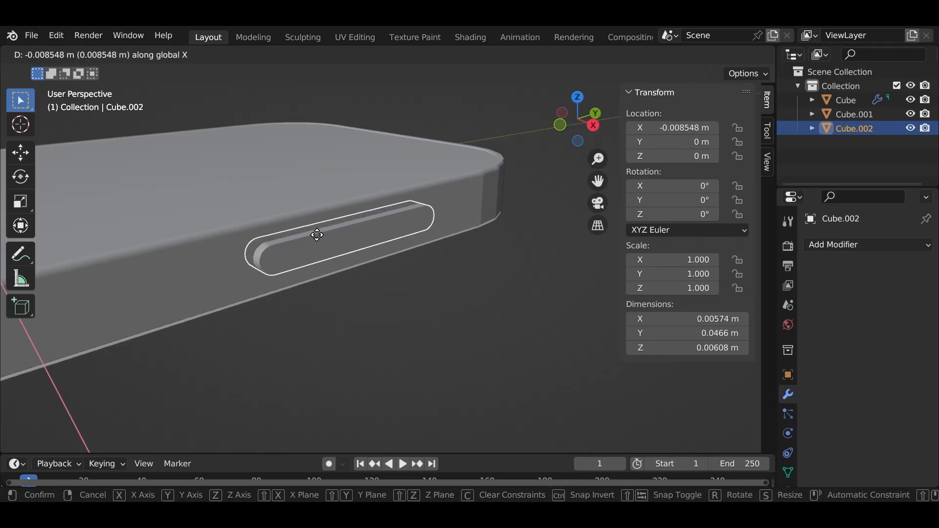
{"action": "left_click", "coordinate": [317, 235]}
Step: Add a Boolean Difference modifier to the phone body with the rounded bar as cutter, and apply the older Boolean
{"action": "left_click", "coordinate": [851, 100]}
{"action": "left_click", "coordinate": [861, 245]}
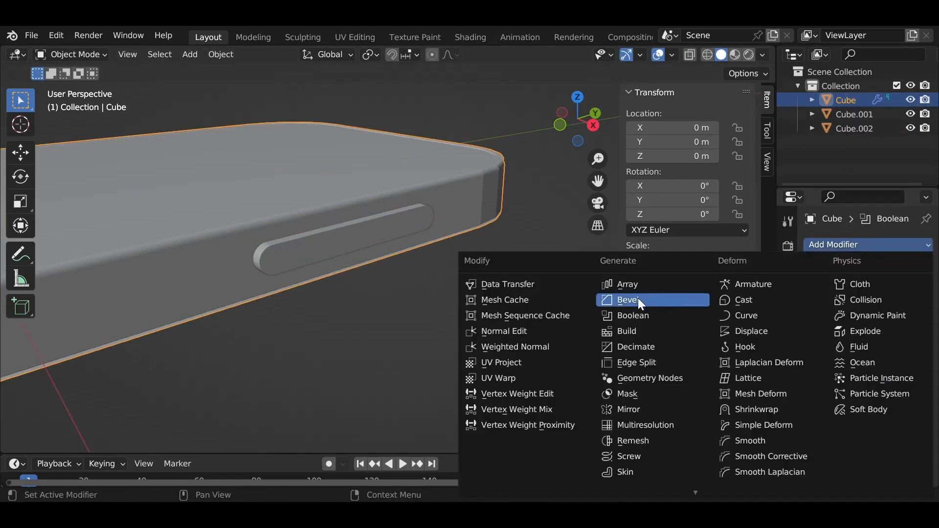
{"action": "left_click", "coordinate": [641, 316]}
{"action": "left_click", "coordinate": [890, 269]}
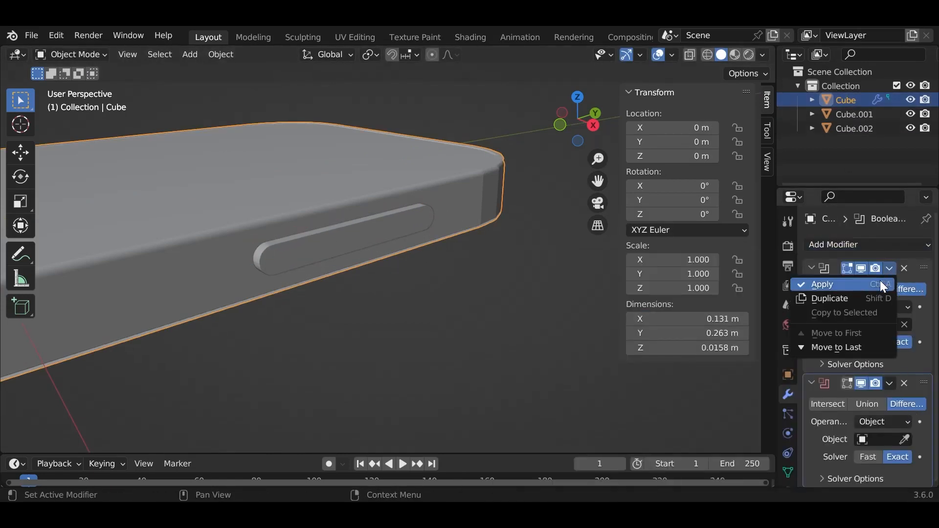
{"action": "left_click", "coordinate": [875, 280]}
{"action": "left_click", "coordinate": [391, 224]}
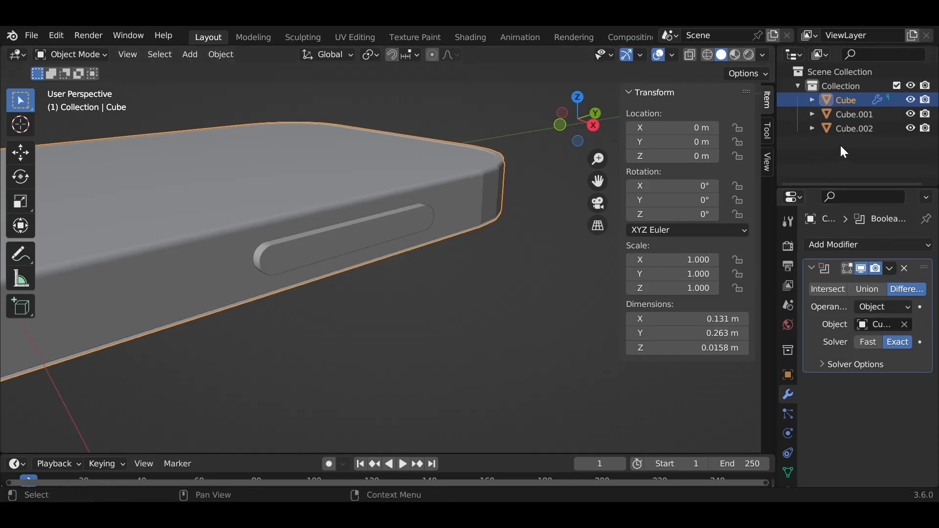
Step: Apply the phone body's remaining Boolean modifier and hide the rounded bar Cube.002
{"action": "left_click", "coordinate": [853, 128]}
{"action": "left_click", "coordinate": [848, 100]}
{"action": "left_click", "coordinate": [894, 265]}
{"action": "left_click", "coordinate": [875, 278]}
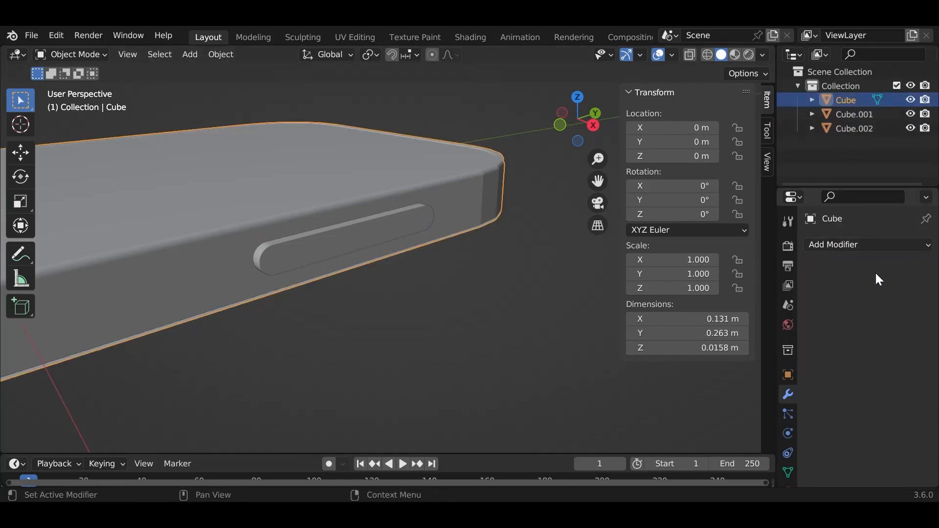
{"action": "left_click", "coordinate": [856, 128]}
{"action": "left_click", "coordinate": [910, 128]}
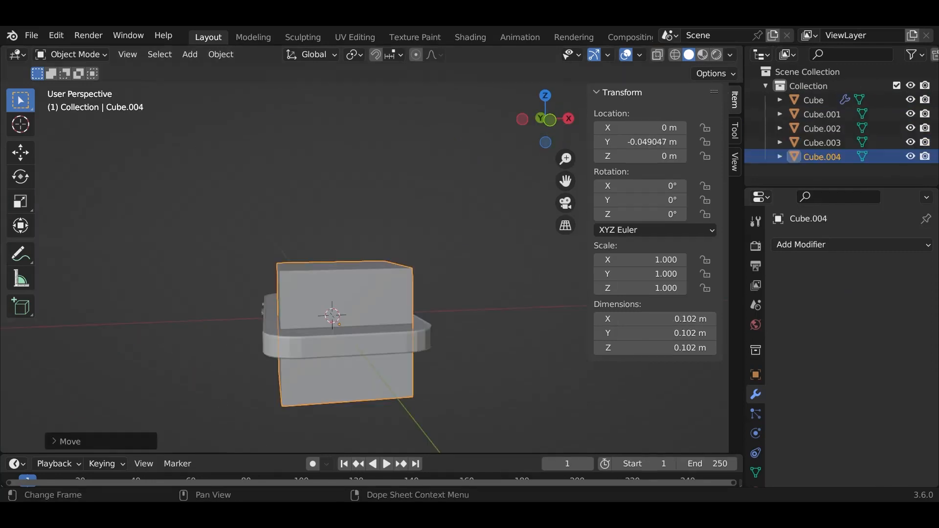
Step: Scale the new cube Cube.004 to about 0.034 m and move it to about Y -0.131 m at the phone's short end
{"action": "key", "text": "s"}
{"action": "left_click", "coordinate": [403, 341]}
{"action": "key", "text": "g"}
{"action": "key", "text": "y"}
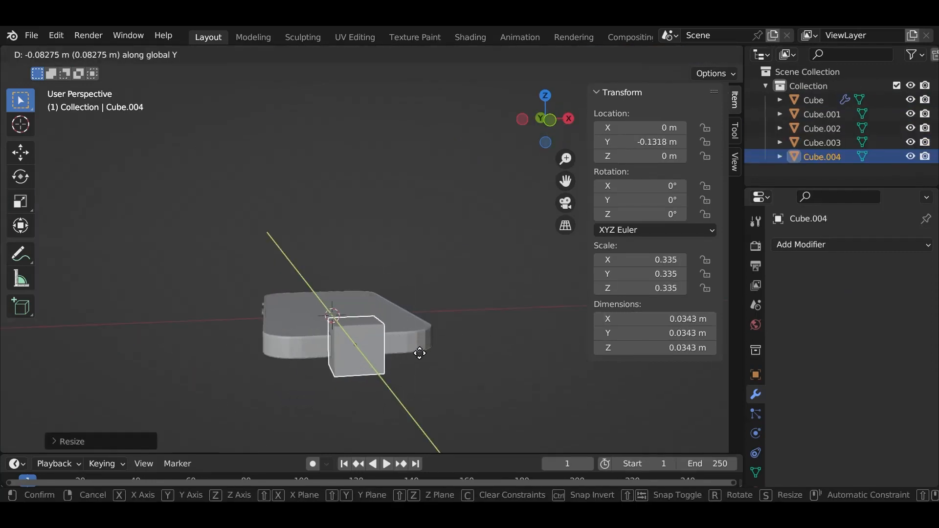
{"action": "left_click", "coordinate": [420, 357]}
Step: Resize Cube.004 into a port-shaped block of about 0.0207 × 0.0192 × 0.0088 m
{"action": "key", "text": "s"}
{"action": "left_click", "coordinate": [370, 351]}
{"action": "middle_click_drag", "start_coordinate": [396, 353], "coordinate": [431, 416]}
{"action": "key", "text": "s"}
{"action": "key", "text": "x"}
{"action": "left_click", "coordinate": [475, 359]}
{"action": "key", "text": "s"}
{"action": "key", "text": "y"}
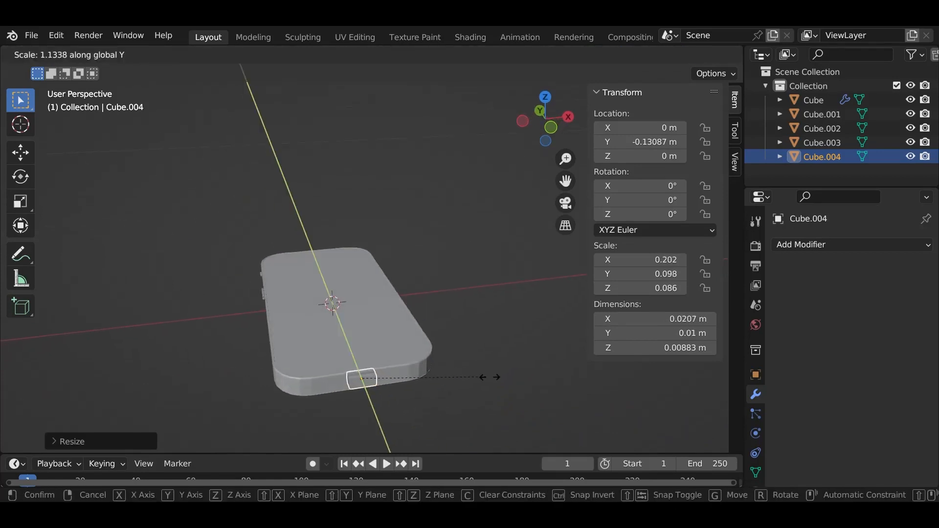
{"action": "left_click", "coordinate": [598, 406]}
Step: Move the port block about 0.0043 m along Y into the phone's end and rescale it uniformly
{"action": "key", "text": "g"}
{"action": "key", "text": "y"}
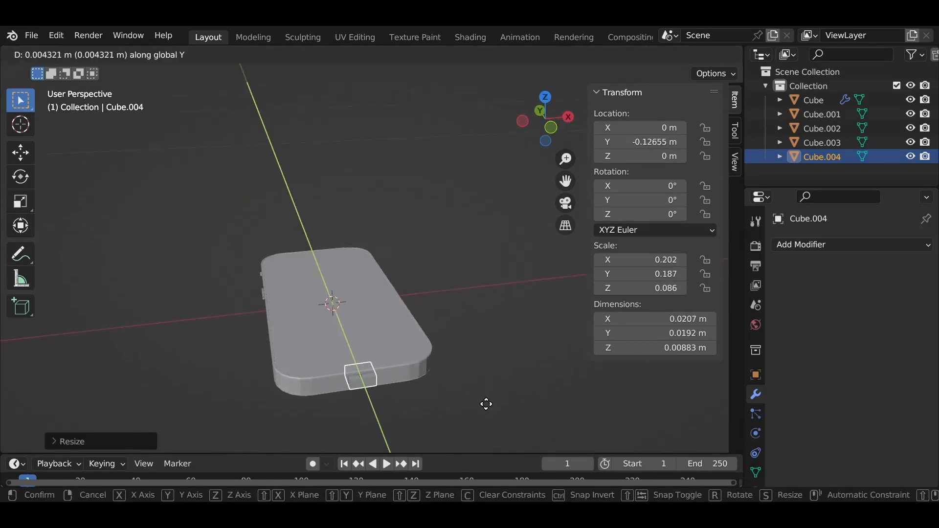
{"action": "left_click", "coordinate": [486, 404]}
{"action": "middle_click_drag", "start_coordinate": [486, 404], "coordinate": [394, 387]}
{"action": "key", "text": "s"}
{"action": "left_click", "coordinate": [409, 366]}
Step: Cut the port opening from the phone body with a Boolean Difference using Cube.004 and the Fast solver, and hide the cutter
{"action": "left_click", "coordinate": [814, 100]}
{"action": "left_click", "coordinate": [910, 156]}
{"action": "left_click", "coordinate": [529, 389]}
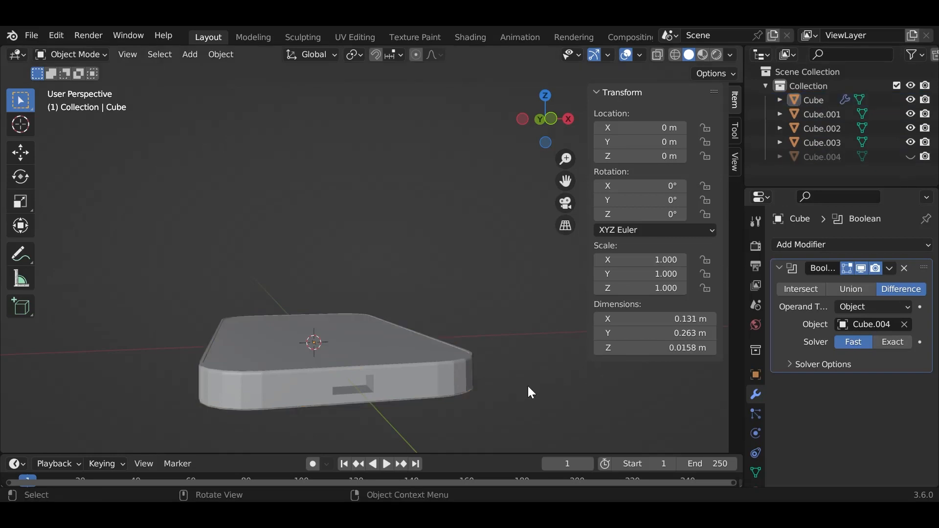
Step: Move the cylinder along Y to about -0.151 m in front of the port end and rotate it 90° about X
{"action": "middle_click_drag", "start_coordinate": [529, 387], "coordinate": [415, 338]}
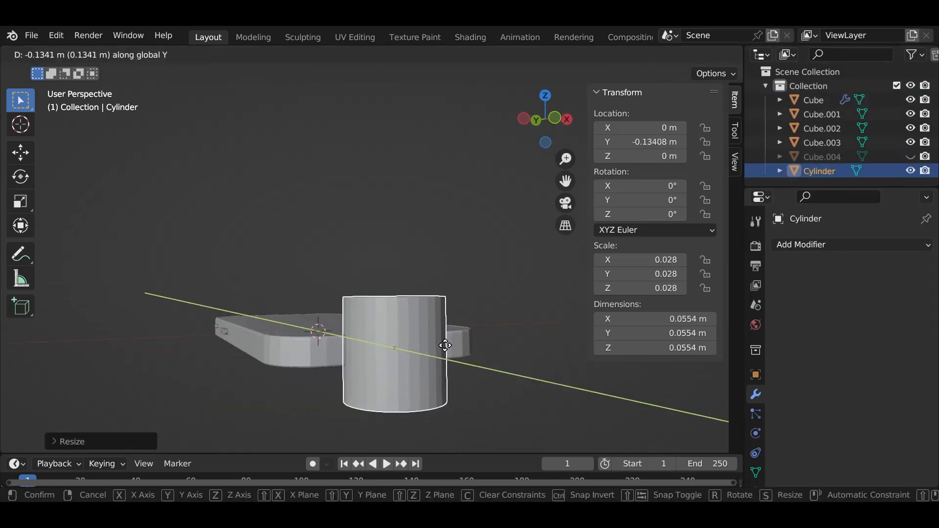
{"action": "left_click", "coordinate": [467, 348]}
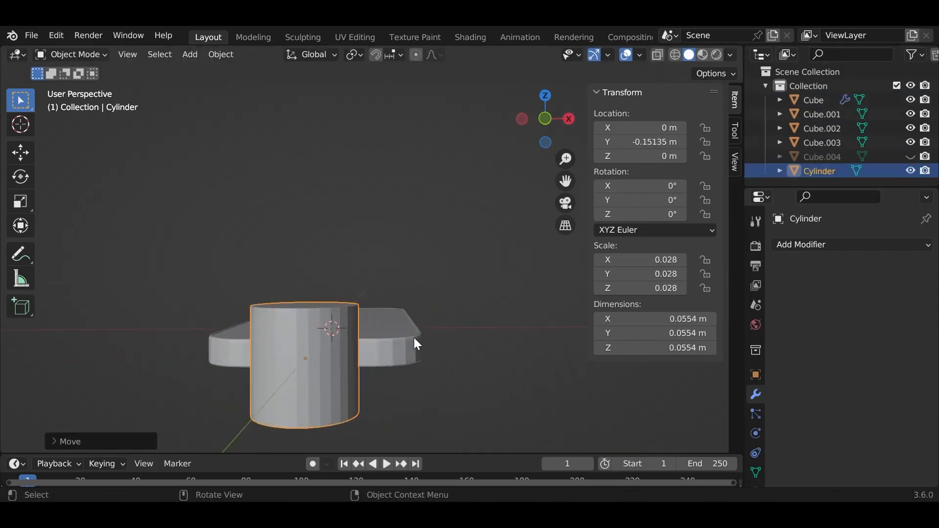
{"action": "type", "text": "rx90"}
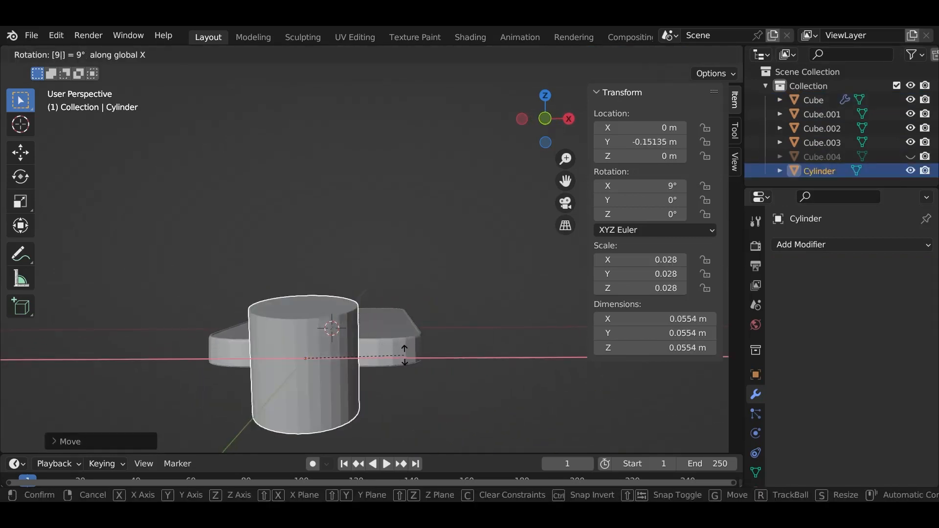
{"action": "key", "text": "Return"}
Step: Scale the cylinder down to about 0.0156 m and move it along X to about -0.0256 m beside the port
{"action": "key", "text": "s"}
{"action": "left_click", "coordinate": [314, 396]}
{"action": "key", "text": "g"}
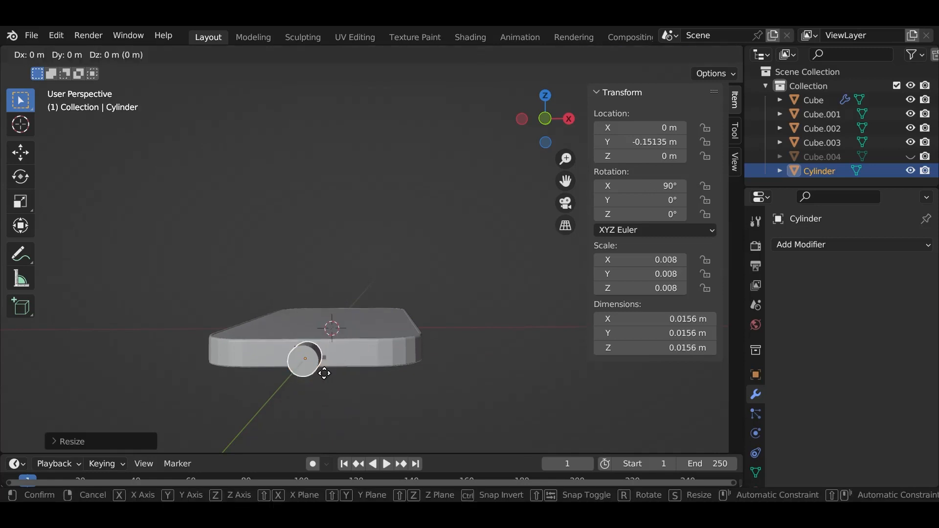
{"action": "key", "text": "y"}
{"action": "key", "text": "x"}
{"action": "left_click", "coordinate": [303, 374]}
{"action": "mouse_move", "coordinate": [303, 374]}
{"action": "middle_mouse_down"}
{"action": "mouse_move", "coordinate": [319, 351]}
{"action": "mouse_move", "coordinate": [314, 371]}
{"action": "middle_mouse_up"}
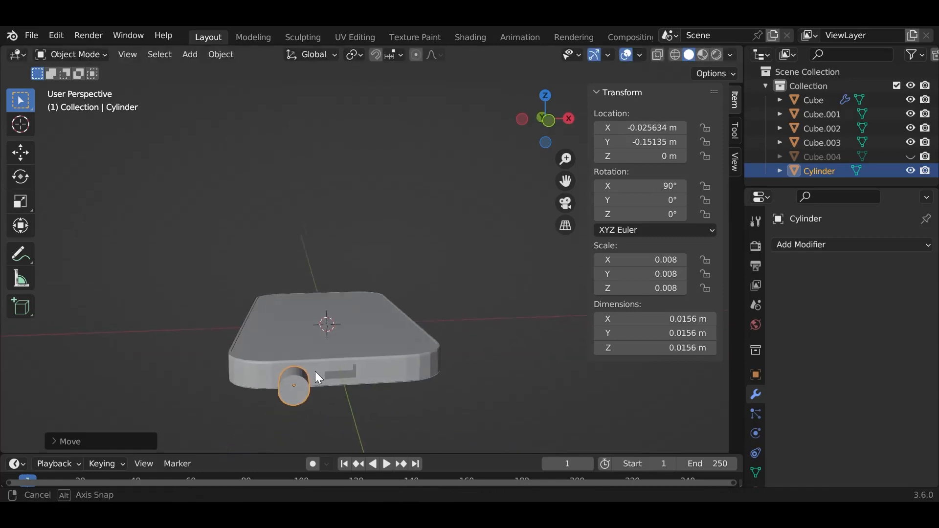
Step: Scale the cylinder by 0.5 and set the relative X offset of its two-copy array to -1.3
{"action": "type", "text": "s0.5"}
{"action": "key", "text": "Return"}
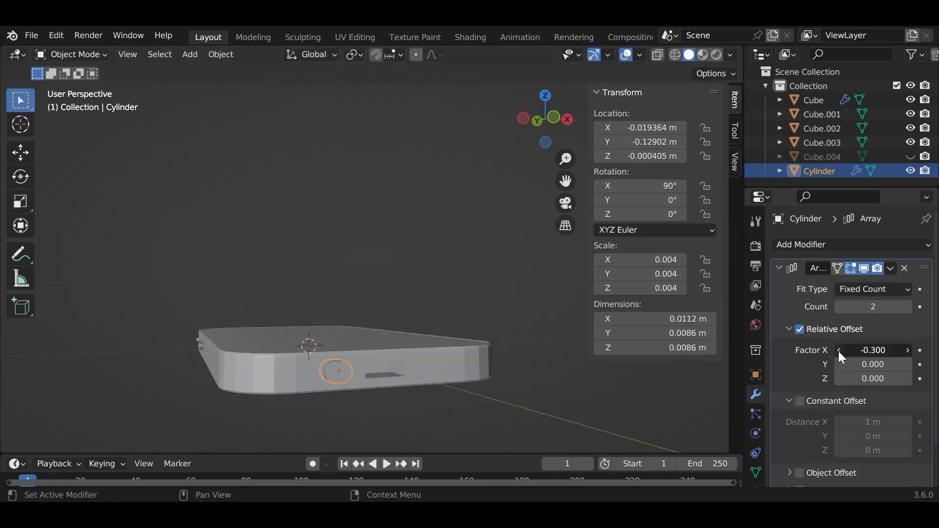
{"action": "double_click", "coordinate": [839, 352]}
{"action": "double_click", "coordinate": [839, 352]}
{"action": "left_click", "coordinate": [838, 352]}
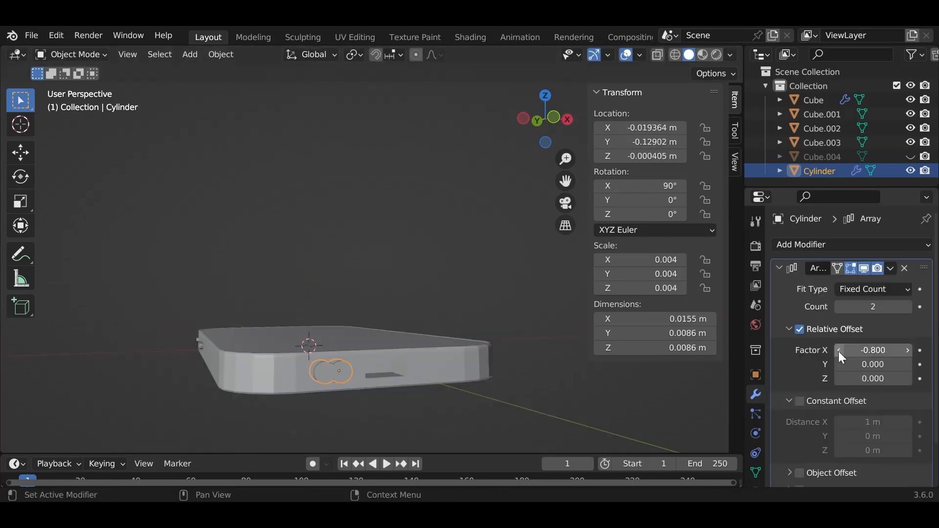
{"action": "double_click", "coordinate": [839, 353]}
{"action": "double_click", "coordinate": [839, 352]}
{"action": "left_click", "coordinate": [839, 352]}
{"action": "left_click", "coordinate": [515, 373]}
{"action": "middle_click_drag", "start_coordinate": [537, 357], "coordinate": [550, 376]}
{"action": "left_click", "coordinate": [407, 368]}
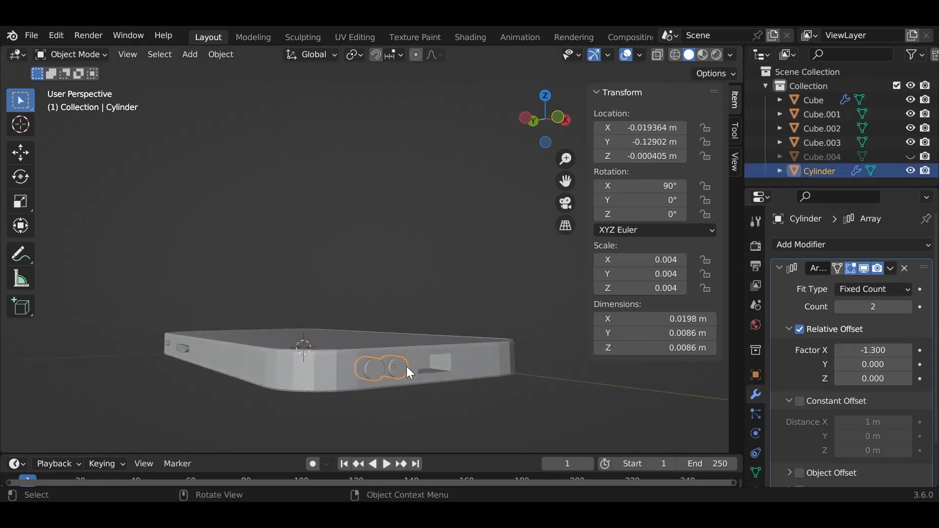
Step: Apply the cylinder's transform, and apply the port-opening Boolean modifier on the phone body
{"action": "key", "text": "ctrl+a"}
{"action": "left_click", "coordinate": [333, 331]}
{"action": "left_click", "coordinate": [823, 113]}
{"action": "left_click", "coordinate": [821, 101]}
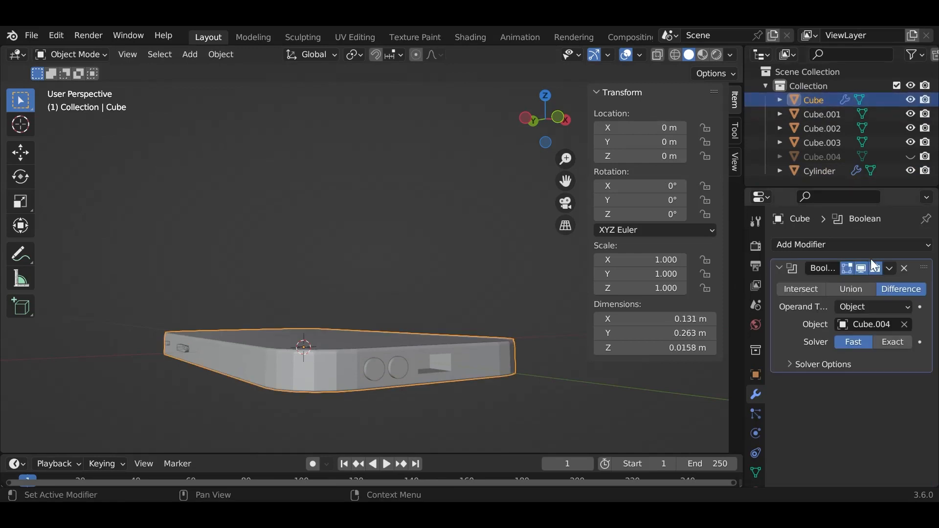
{"action": "left_click", "coordinate": [888, 271]}
{"action": "left_click", "coordinate": [880, 282]}
Step: Cut both speaker holes from the phone body with a Boolean Difference using Cylinder and the Fast solver, and hide the cylinder
{"action": "left_click", "coordinate": [873, 246]}
{"action": "left_click", "coordinate": [640, 315]}
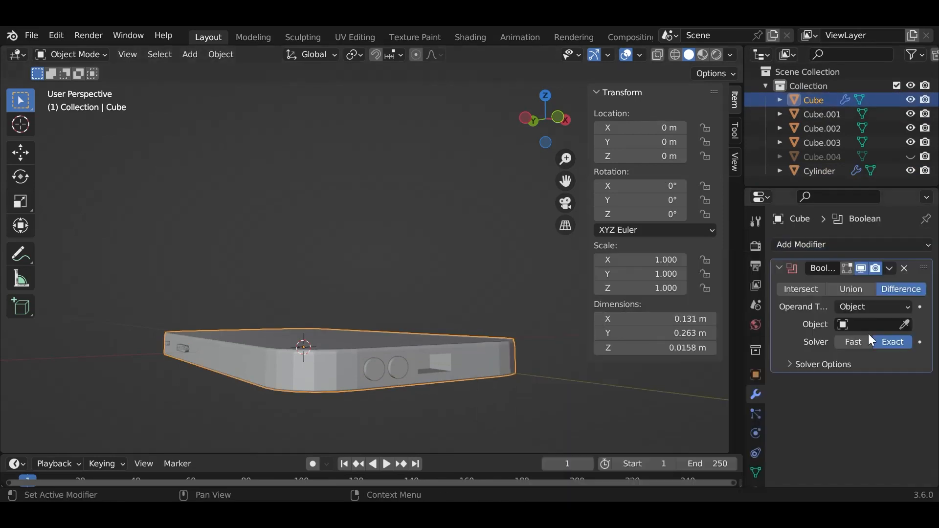
{"action": "left_click", "coordinate": [398, 365]}
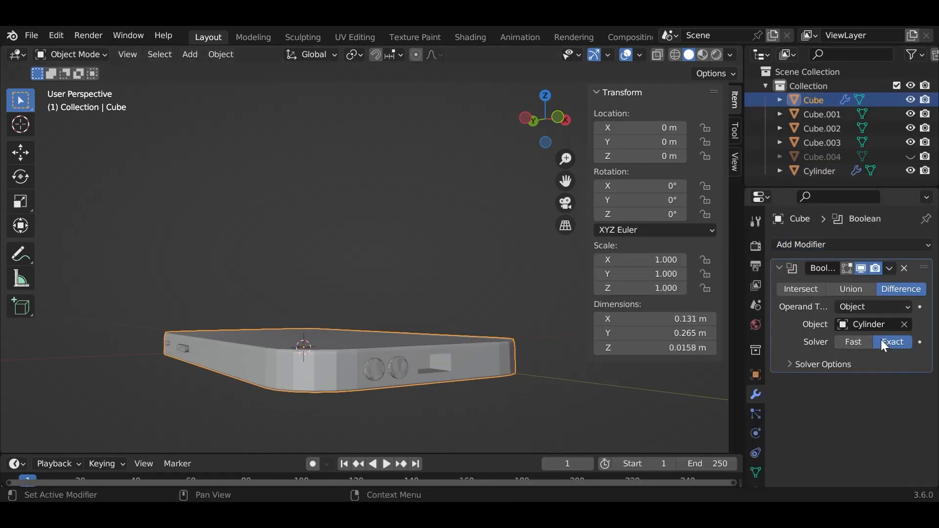
{"action": "left_click", "coordinate": [910, 171]}
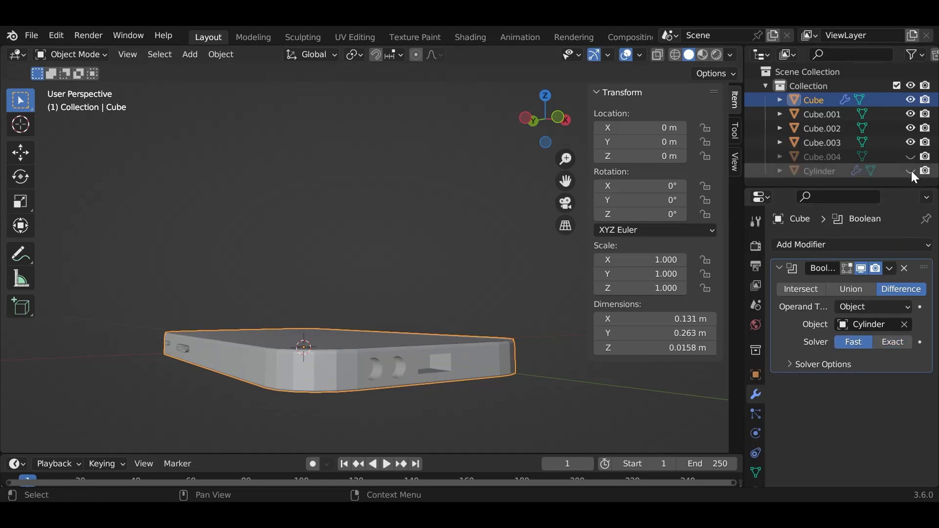
Step: Apply the notch cut's Boolean modifier on the phone body and hide the cutter Cube.005
{"action": "middle_click_drag", "start_coordinate": [528, 421], "coordinate": [535, 378]}
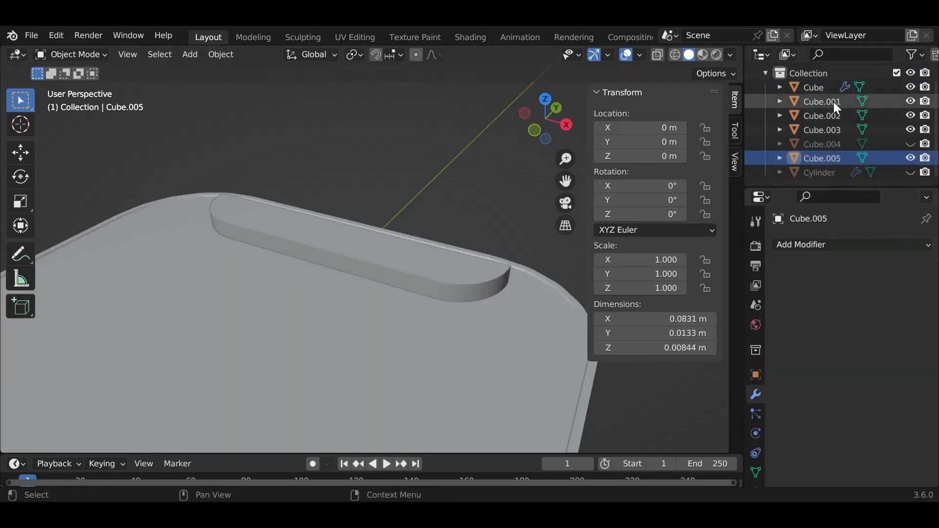
{"action": "left_click", "coordinate": [819, 87]}
{"action": "left_click", "coordinate": [889, 268]}
{"action": "left_click", "coordinate": [853, 282]}
{"action": "left_click", "coordinate": [911, 157]}
Step: Move the notch's floor face in the phone body about 0.004 m up along Z, flush with the screen surface
{"action": "middle_click_drag", "start_coordinate": [469, 293], "coordinate": [353, 222]}
{"action": "key", "text": "Tab"}
{"action": "left_click", "coordinate": [207, 257]}
{"action": "key", "text": "g"}
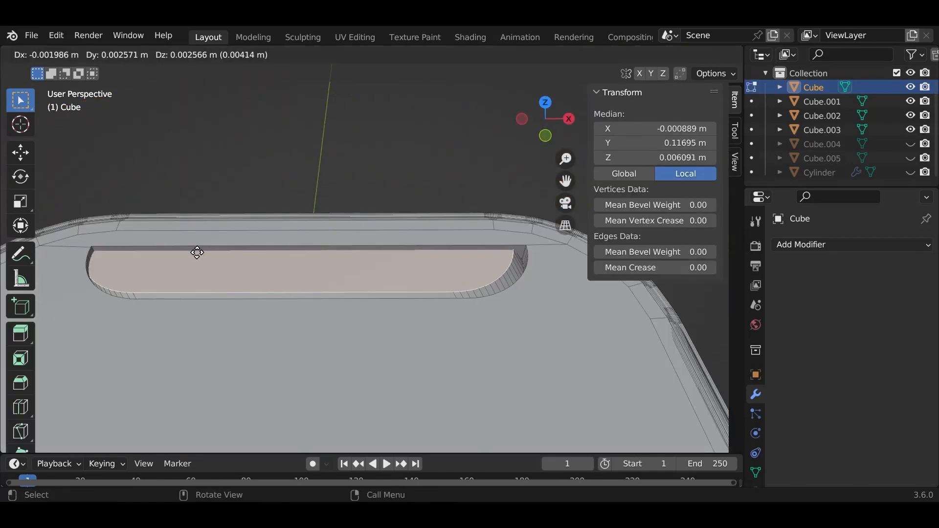
{"action": "key", "text": "z"}
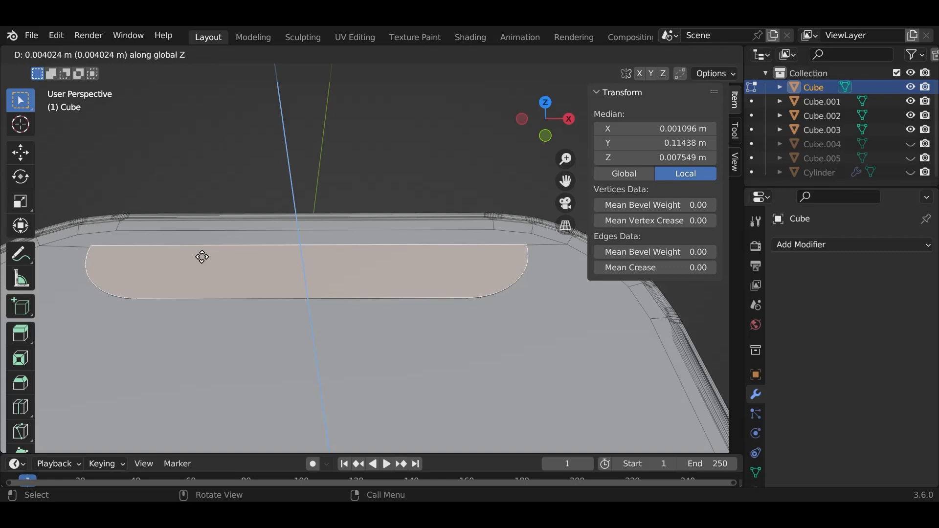
{"action": "left_click", "coordinate": [202, 257]}
Step: Dissolve the small faces between the notch and the phone's end edge into one face
{"action": "middle_click_drag", "start_coordinate": [203, 256], "coordinate": [250, 252]}
{"action": "left_click", "coordinate": [230, 272], "text": "shift"}
{"action": "scroll", "coordinate": [229, 260], "scroll_direction": "down", "scroll_amount": 1}
{"action": "middle_click_drag", "start_coordinate": [159, 254], "coordinate": [199, 250]}
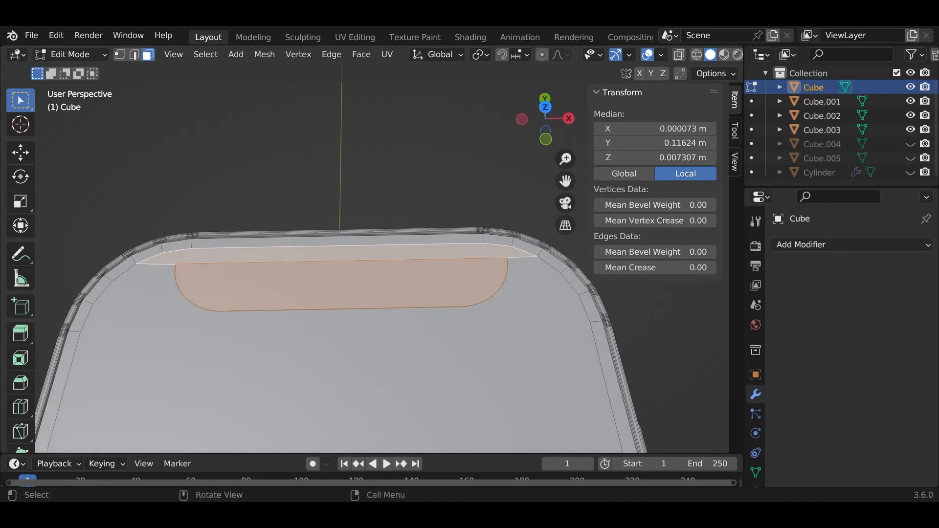
{"action": "left_click", "coordinate": [517, 248], "text": "shift"}
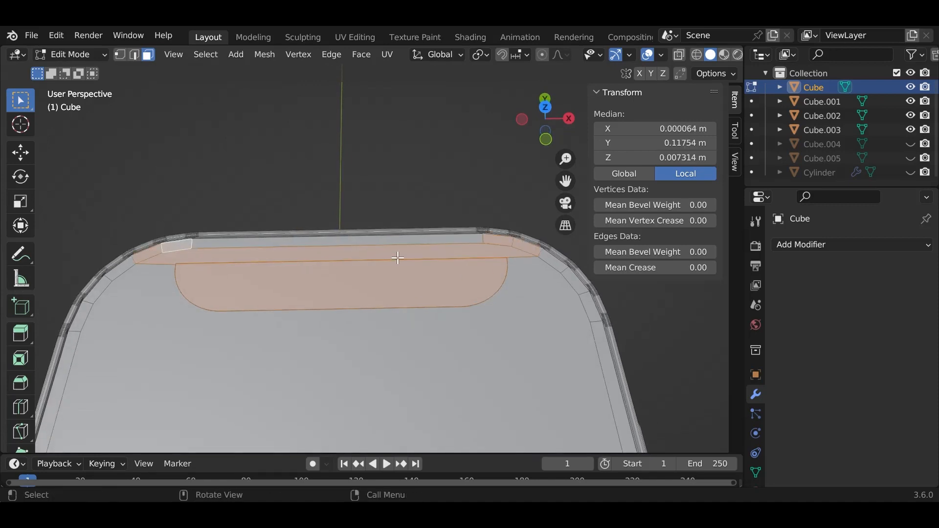
{"action": "key", "text": "x"}
{"action": "left_click", "coordinate": [386, 367]}
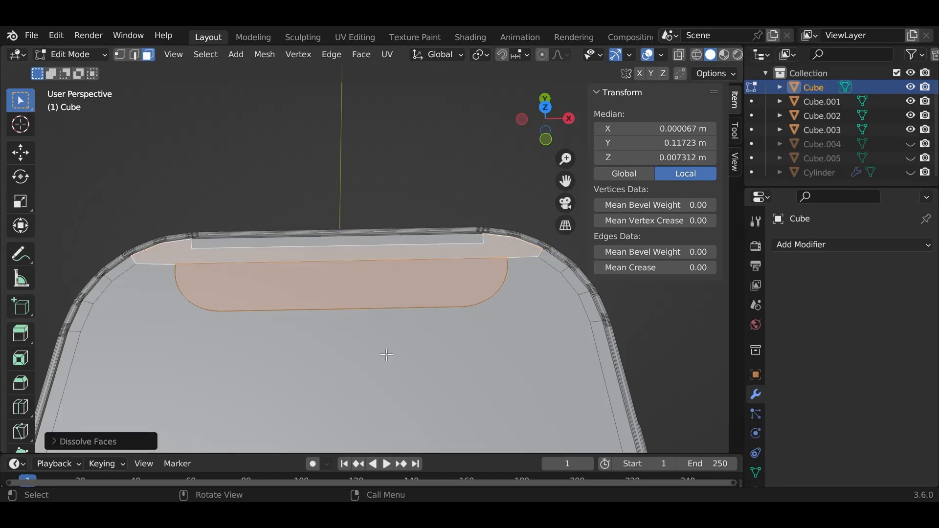
{"action": "left_click", "coordinate": [488, 315]}
{"action": "left_click", "coordinate": [501, 222]}
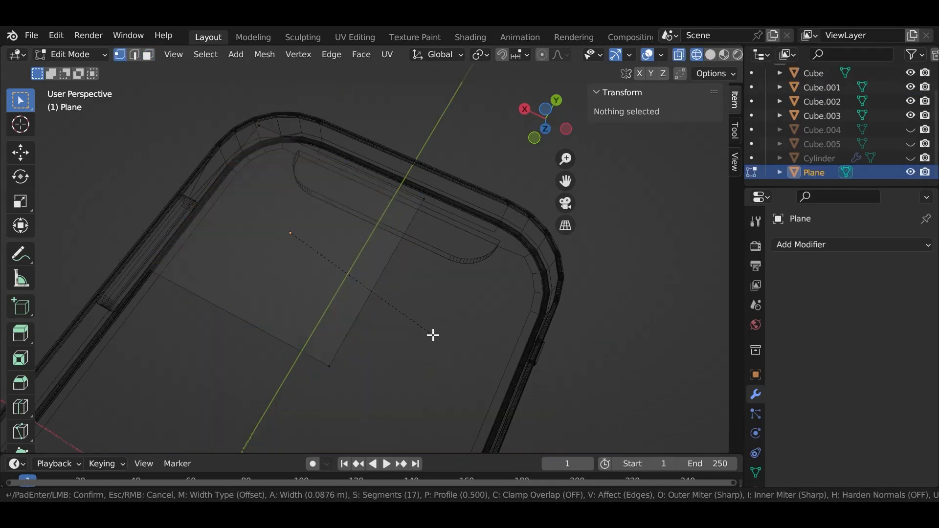
Step: Round all four corners of the camera plane with a 17-segment vertex bevel about 0.63 m wide
{"action": "left_click", "coordinate": [264, 243]}
{"action": "middle_click_drag", "start_coordinate": [264, 243], "coordinate": [538, 277]}
{"action": "left_click", "coordinate": [486, 342]}
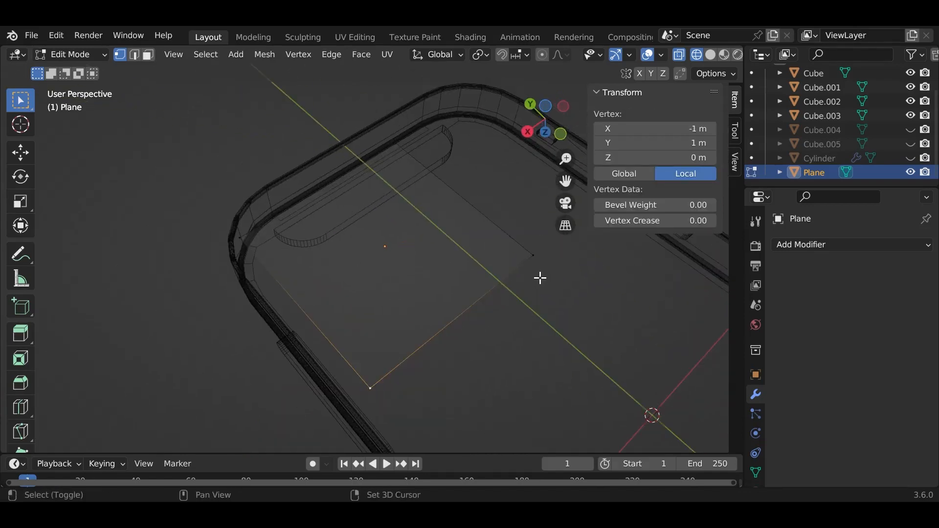
{"action": "left_click", "coordinate": [533, 256], "text": "shift"}
{"action": "left_click", "coordinate": [251, 233], "text": "shift"}
{"action": "middle_click_drag", "start_coordinate": [335, 248], "coordinate": [449, 341]}
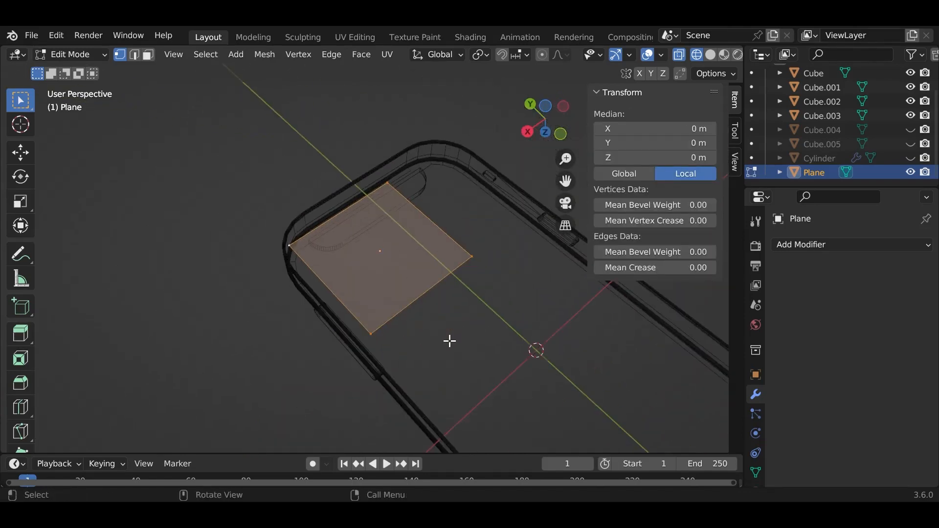
{"action": "key", "text": "ctrl+shift+b"}
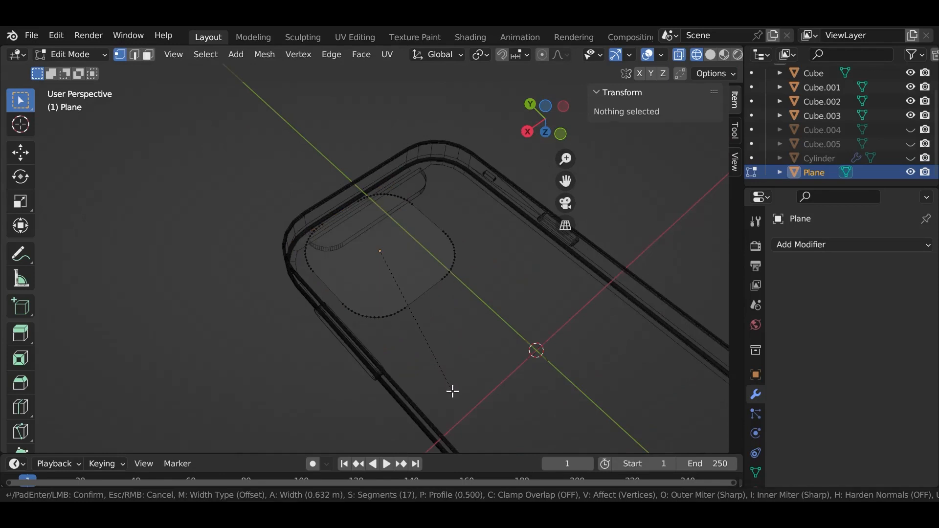
{"action": "left_click", "coordinate": [453, 391]}
Step: Inset the rounded camera plane's face slightly to leave a narrow border all around
{"action": "middle_click_drag", "start_coordinate": [453, 392], "coordinate": [435, 289]}
{"action": "left_click", "coordinate": [79, 55]}
{"action": "left_click", "coordinate": [440, 216], "text": "alt"}
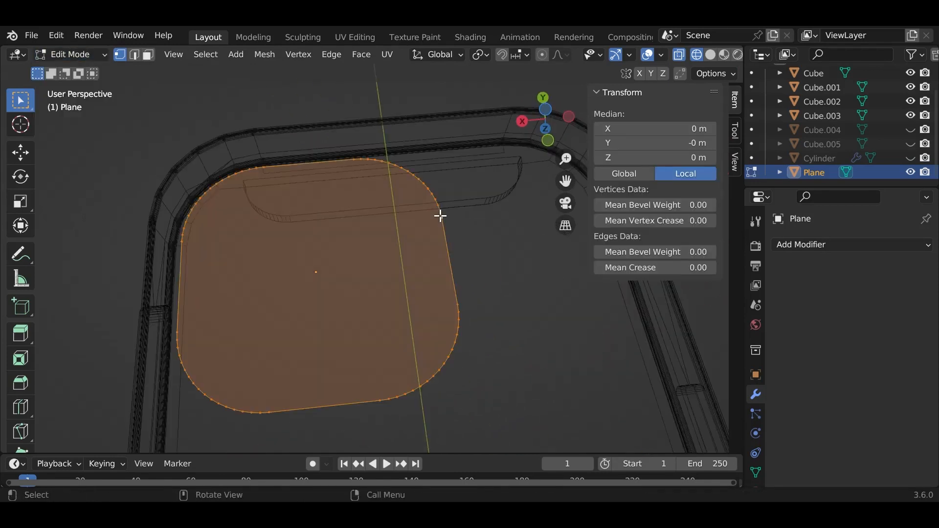
{"action": "key", "text": "i"}
{"action": "left_click", "coordinate": [434, 221]}
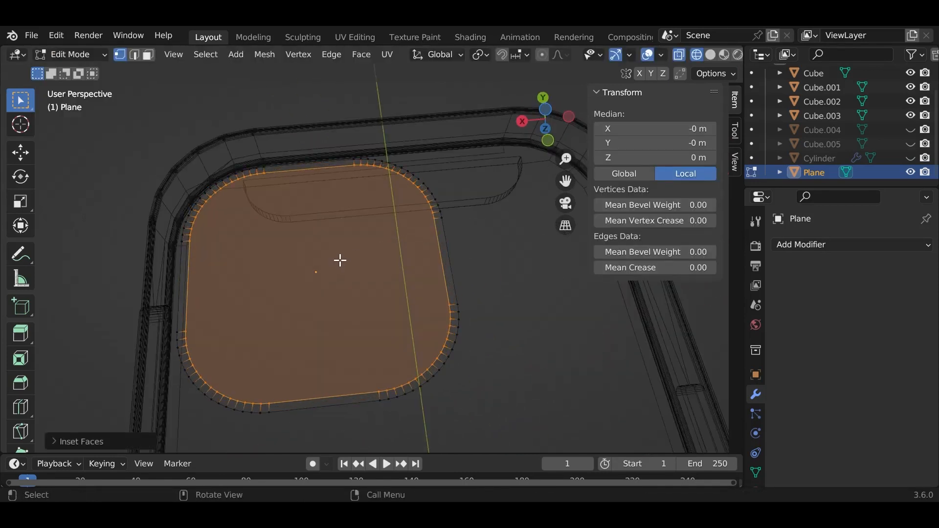
Step: Extrude the inset face about 0.0022 m along Z out of the phone's back as a camera bump, and switch to solid shading
{"action": "middle_click_drag", "start_coordinate": [339, 260], "coordinate": [430, 224]}
{"action": "key", "text": "e"}
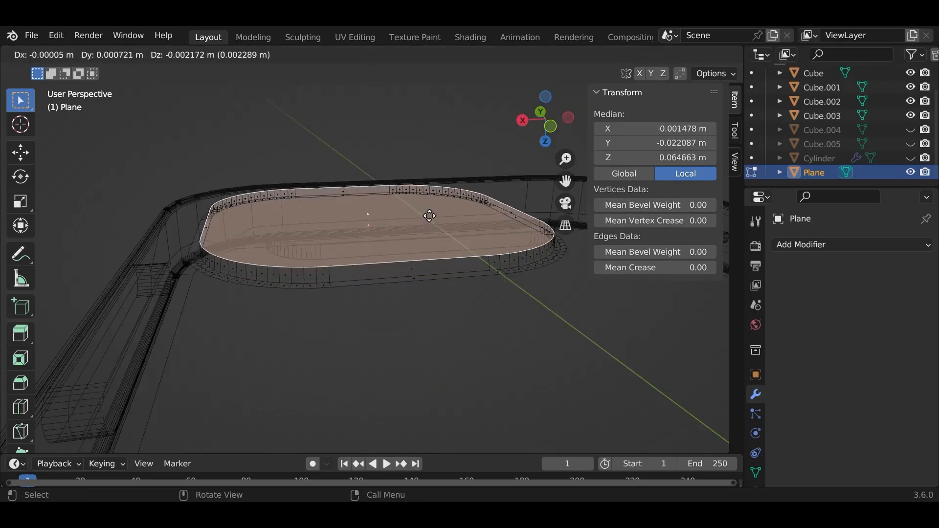
{"action": "key", "text": "z"}
{"action": "left_click", "coordinate": [424, 216]}
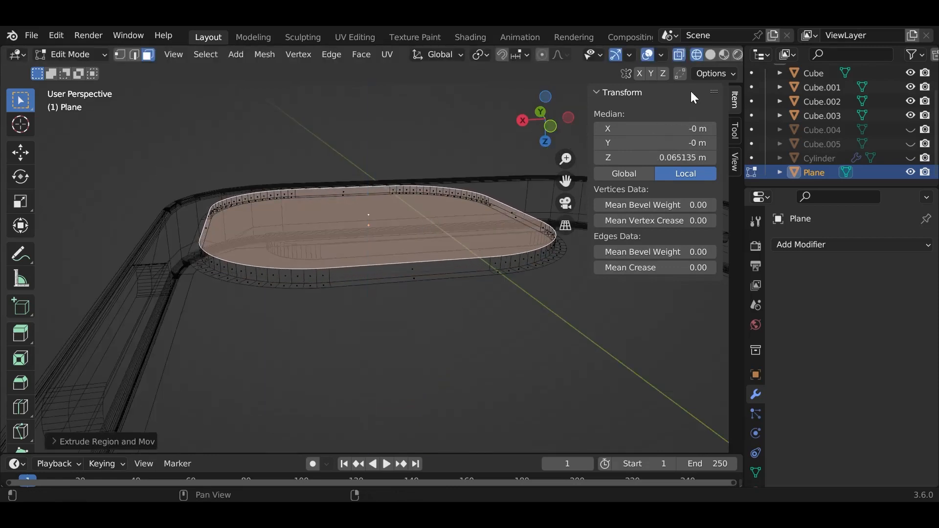
{"action": "left_click", "coordinate": [710, 54]}
{"action": "left_click", "coordinate": [499, 278]}
{"action": "left_click", "coordinate": [441, 228]}
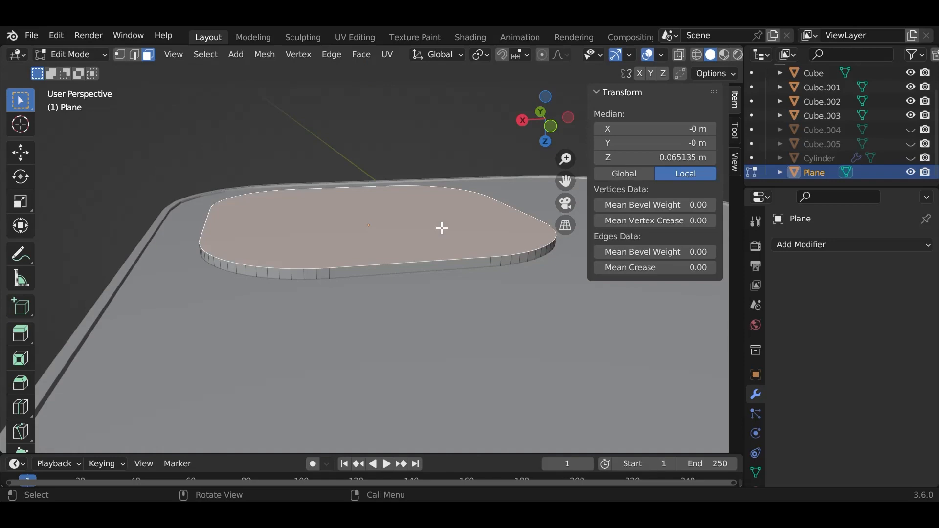
Step: Bevel the edge loop around the base of the camera bump by about 0.032 m
{"action": "left_click", "coordinate": [699, 57]}
{"action": "scroll", "coordinate": [315, 303], "scroll_direction": "up", "scroll_amount": 5}
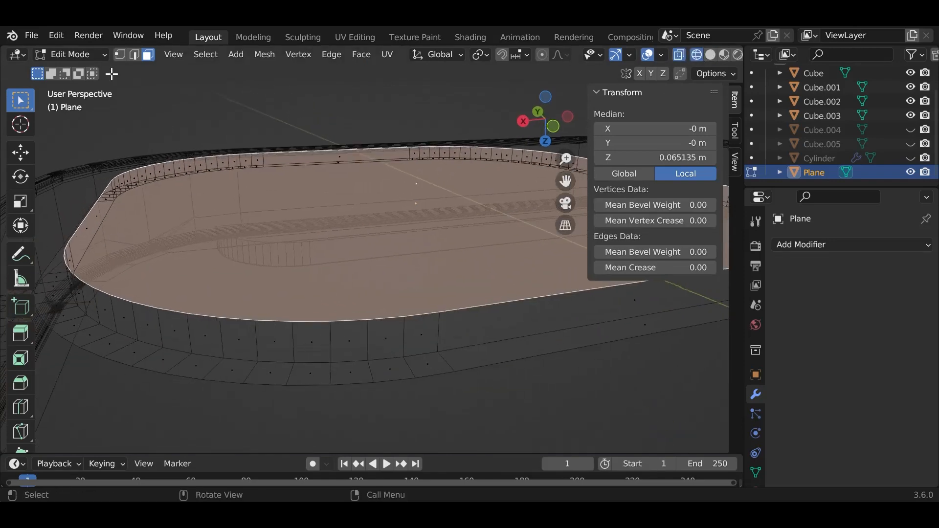
{"action": "left_click", "coordinate": [133, 56]}
{"action": "left_click", "coordinate": [237, 359]}
{"action": "left_click", "coordinate": [273, 363], "text": "alt"}
{"action": "scroll", "coordinate": [272, 363], "scroll_direction": "down", "scroll_amount": 5}
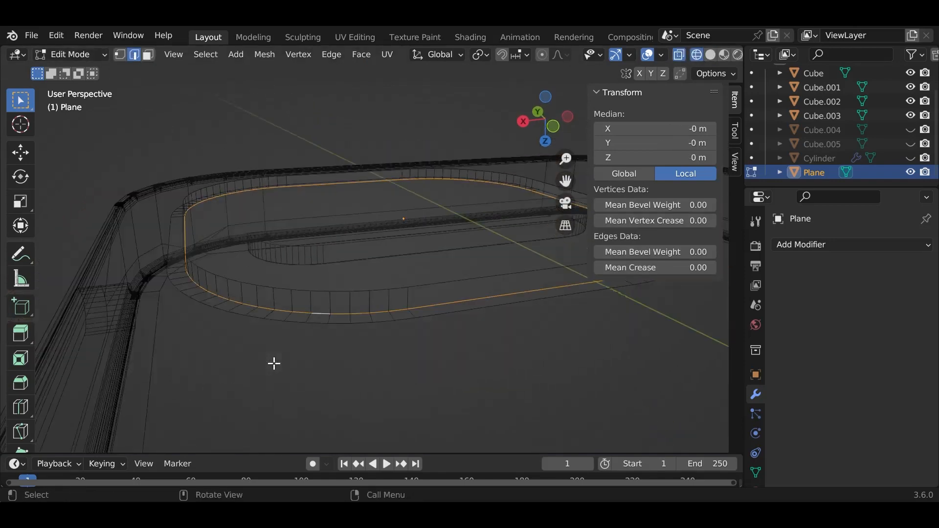
{"action": "left_click", "coordinate": [710, 54]}
{"action": "key", "text": "shift+z"}
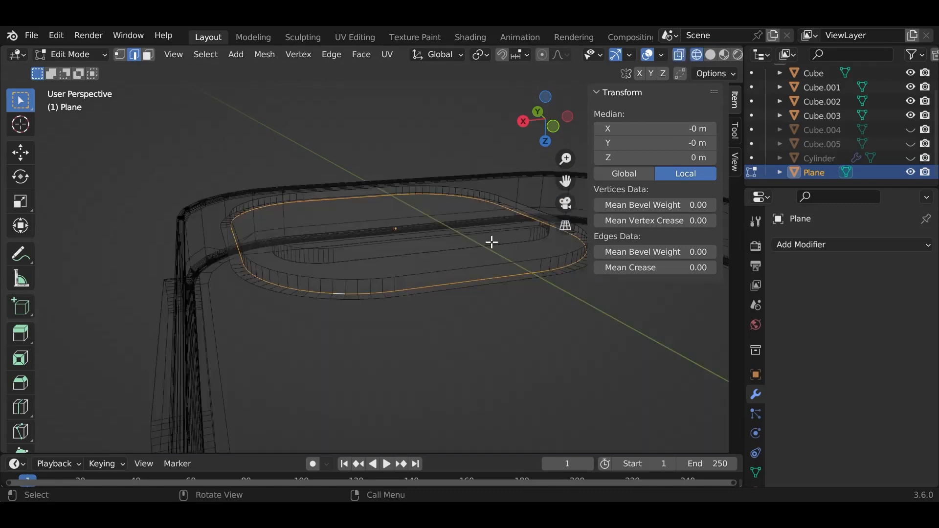
{"action": "key", "text": "ctrl+b"}
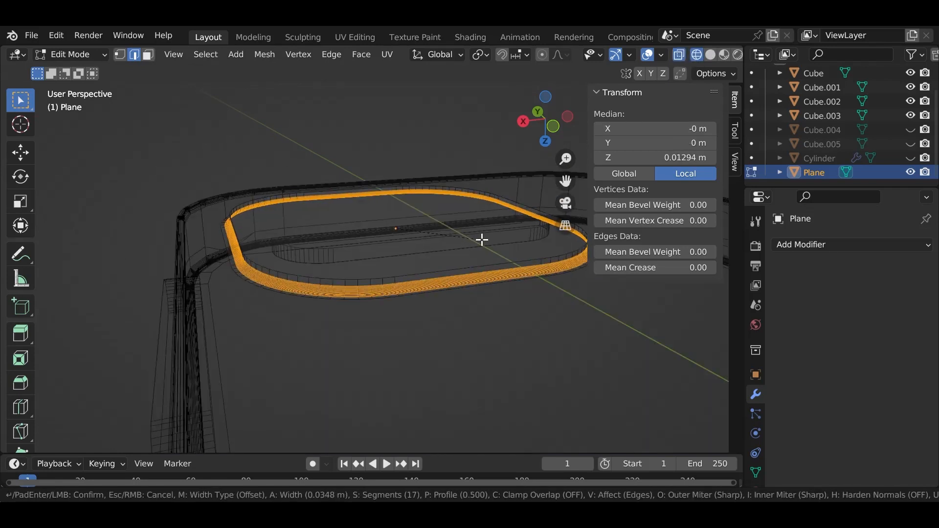
{"action": "scroll", "coordinate": [481, 240], "scroll_direction": "down", "scroll_amount": 4}
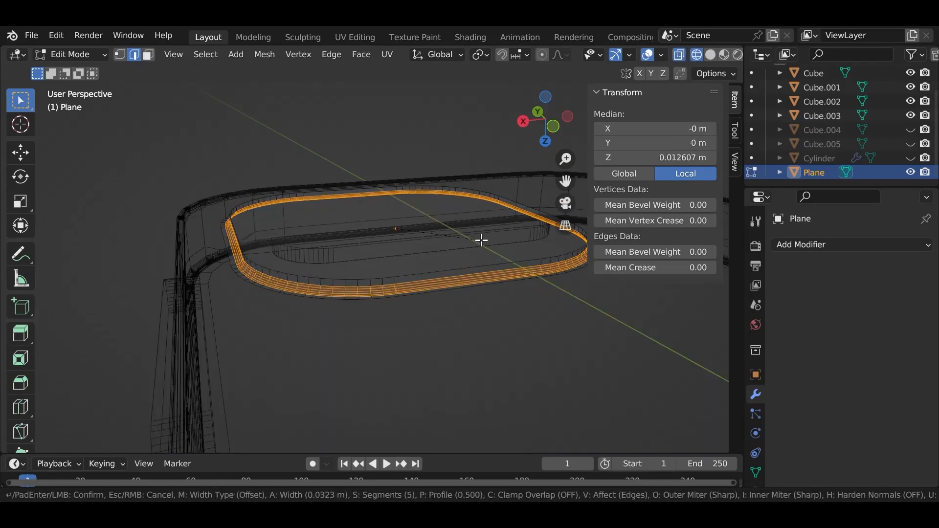
{"action": "scroll", "coordinate": [482, 240], "scroll_direction": "down", "scroll_amount": 4}
{"action": "left_click", "coordinate": [482, 240]}
{"action": "left_click", "coordinate": [710, 55]}
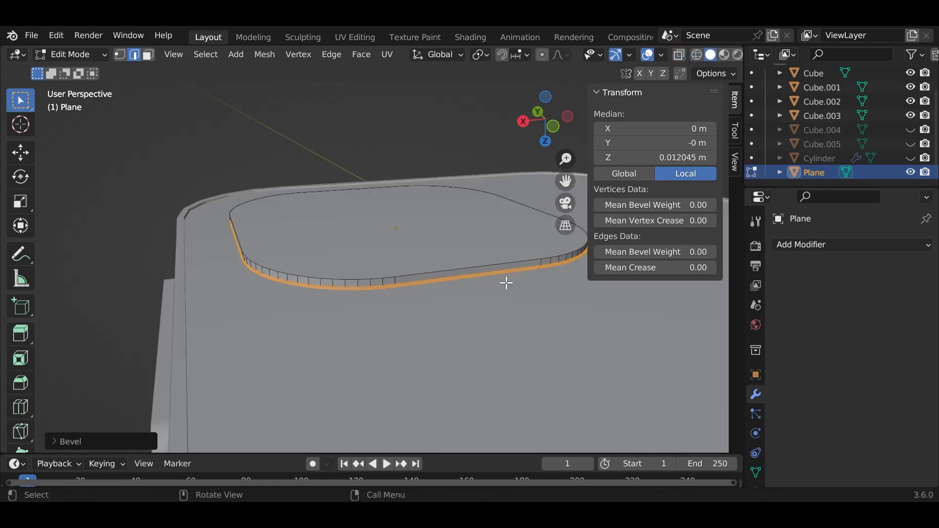
Step: Finish editing the camera bump and place a circle on its surface near the phone's corner
{"action": "left_click", "coordinate": [494, 293]}
{"action": "middle_click_drag", "start_coordinate": [474, 294], "coordinate": [473, 306]}
{"action": "scroll", "coordinate": [473, 307], "scroll_direction": "up", "scroll_amount": 2}
{"action": "left_click", "coordinate": [83, 59]}
{"action": "left_click", "coordinate": [82, 71]}
{"action": "middle_click_drag", "start_coordinate": [340, 294], "coordinate": [360, 313]}
{"action": "left_click", "coordinate": [425, 364]}
{"action": "middle_click_drag", "start_coordinate": [424, 364], "coordinate": [425, 392]}
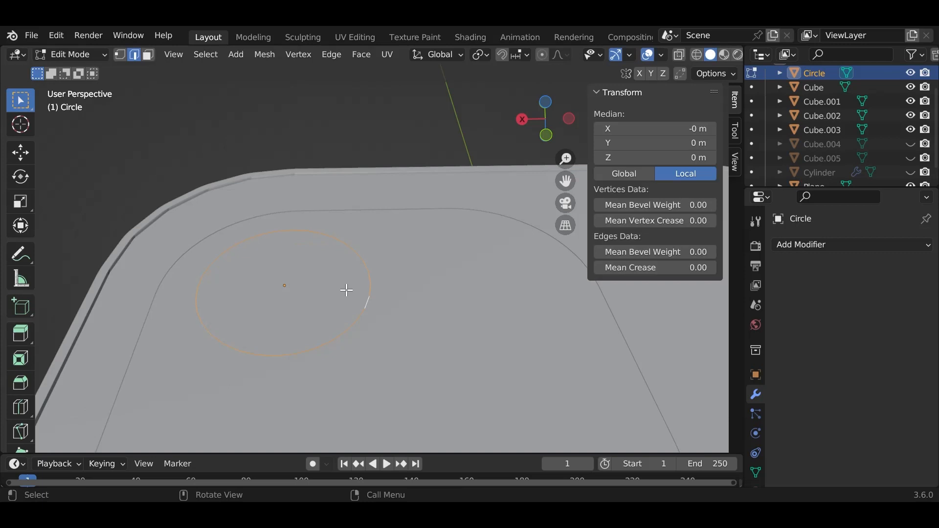
Step: Extrude the circle's edge loop inward to form a narrow flat ring
{"action": "key", "text": "g"}
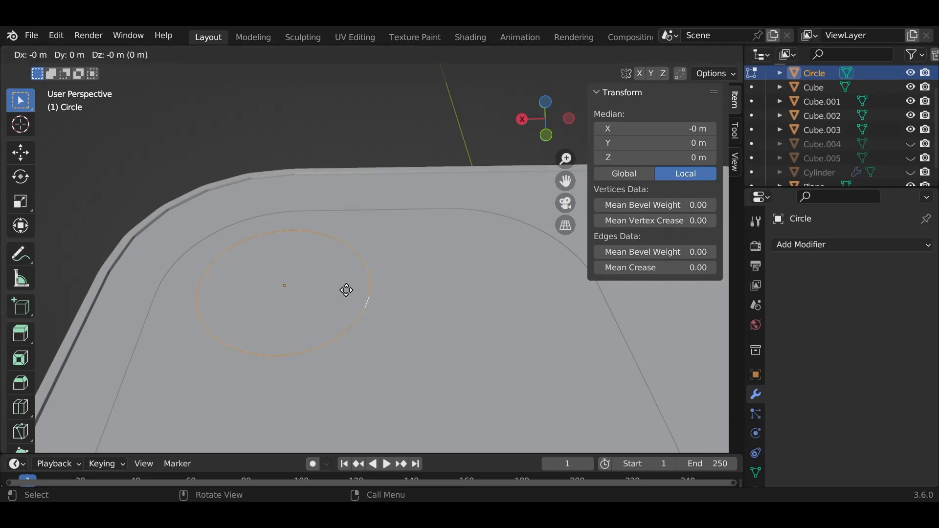
{"action": "left_click", "coordinate": [341, 292]}
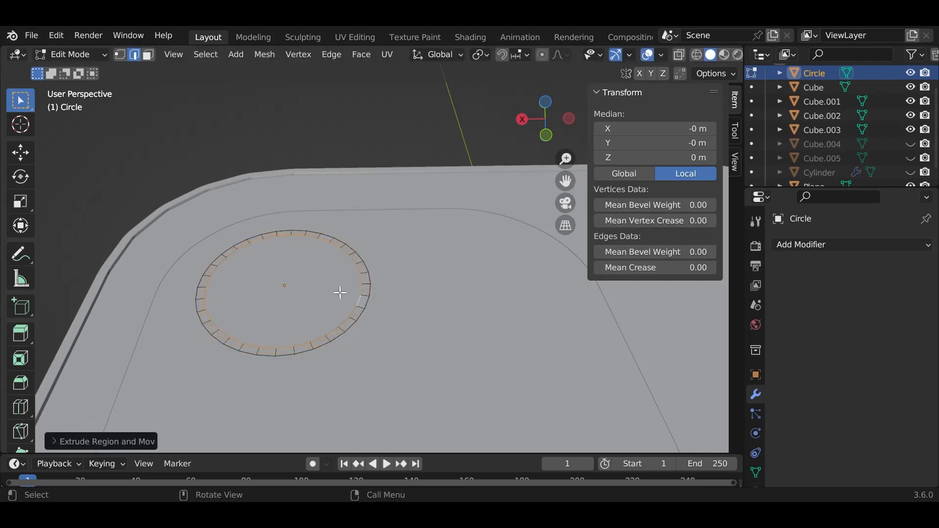
{"action": "scroll", "coordinate": [354, 294], "scroll_direction": "down", "scroll_amount": 9}
{"action": "scroll", "coordinate": [365, 297], "scroll_direction": "up", "scroll_amount": 6}
Step: Extrude the ring's inner edge loop outward from the camera bump along Z, to a local Z of about -0.069 m
{"action": "middle_click_drag", "start_coordinate": [365, 296], "coordinate": [348, 267]}
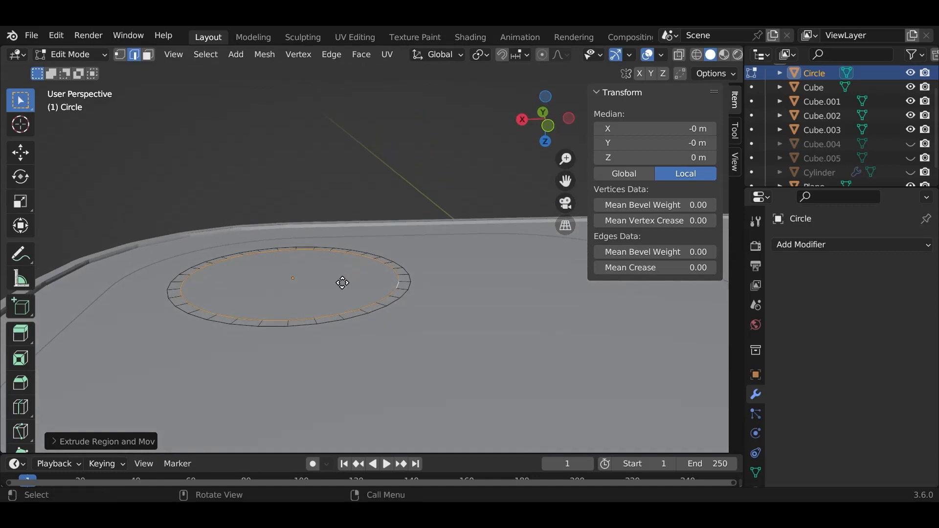
{"action": "key", "text": "e"}
{"action": "key", "text": "z"}
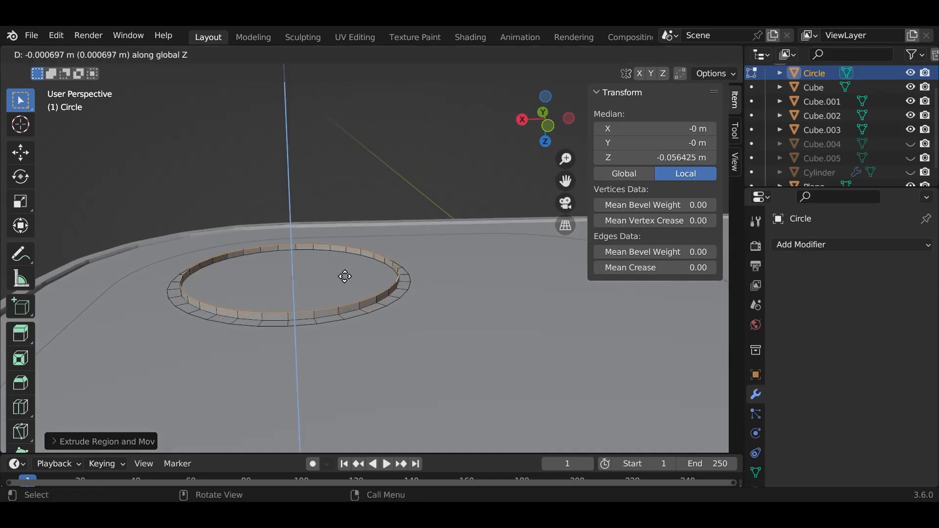
{"action": "left_click", "coordinate": [346, 275]}
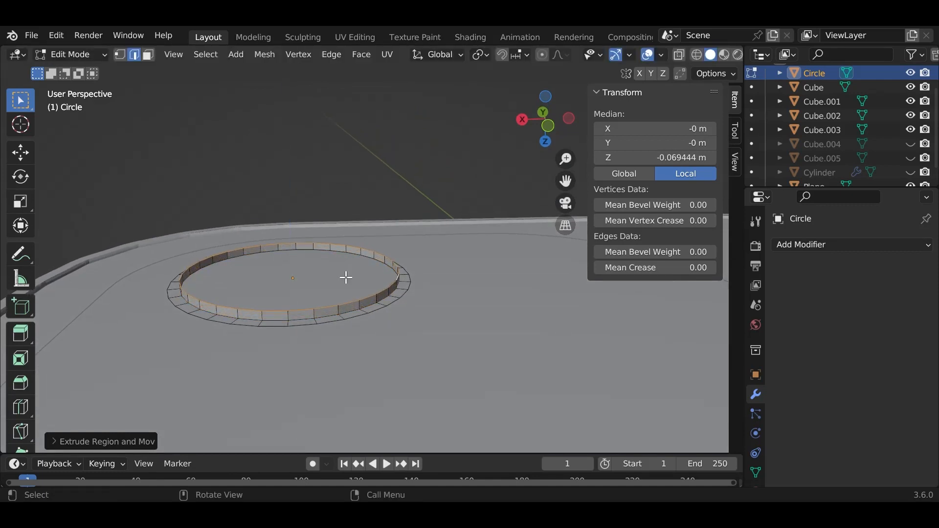
Step: Extrude the raised lens ring's outermost edge loop inward at about 0.85 scale to form a flat rim
{"action": "middle_click_drag", "start_coordinate": [345, 278], "coordinate": [436, 361]}
{"action": "key", "text": "s"}
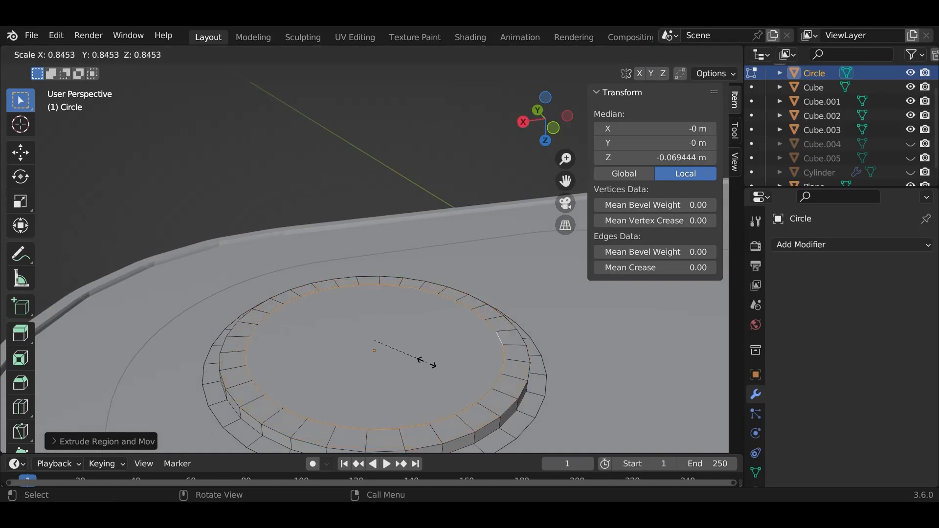
{"action": "left_click", "coordinate": [426, 366]}
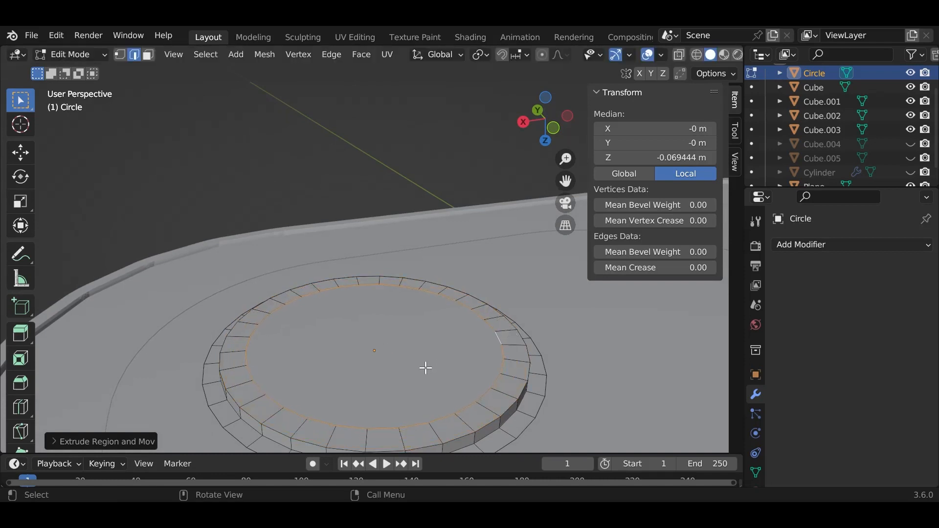
{"action": "scroll", "coordinate": [426, 366], "scroll_direction": "down", "scroll_amount": 2}
{"action": "middle_click_drag", "start_coordinate": [426, 367], "coordinate": [426, 352]}
{"action": "scroll", "coordinate": [428, 362], "scroll_direction": "down", "scroll_amount": 4}
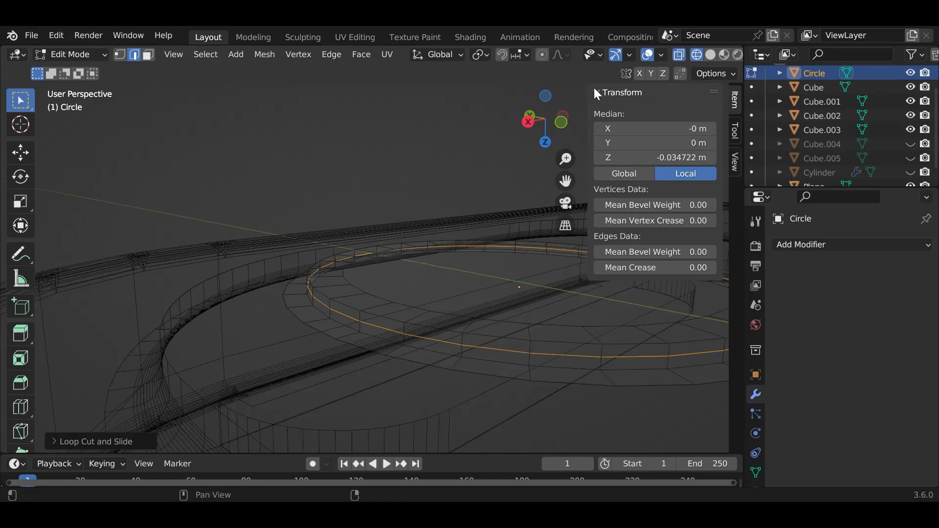
Step: Collapse the transform values and extrude the edge loop midway up the ring's wall inward toward the lens centre
{"action": "left_click", "coordinate": [597, 91]}
{"action": "left_click", "coordinate": [596, 89]}
{"action": "left_click", "coordinate": [596, 89]}
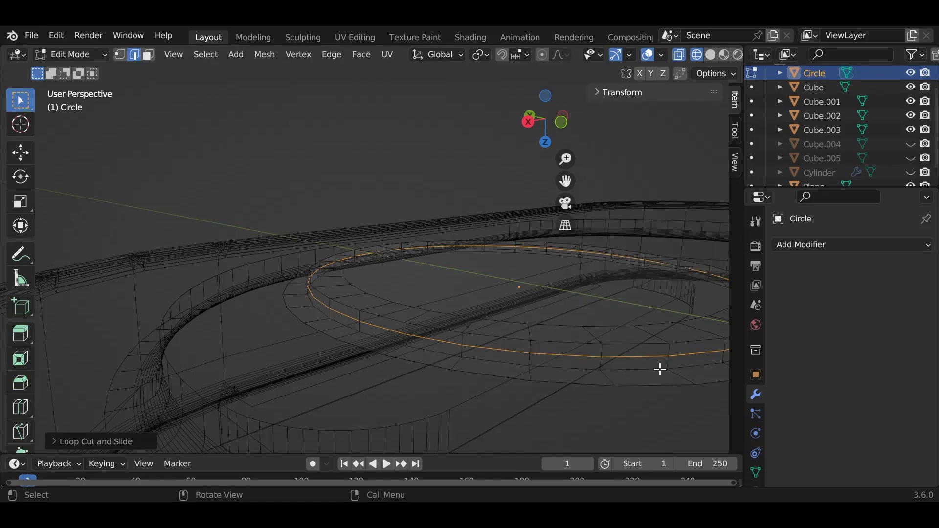
{"action": "key", "text": "s"}
{"action": "left_click", "coordinate": [590, 348]}
{"action": "middle_click_drag", "start_coordinate": [590, 348], "coordinate": [539, 350]}
{"action": "scroll", "coordinate": [595, 339], "scroll_direction": "down", "scroll_amount": 5}
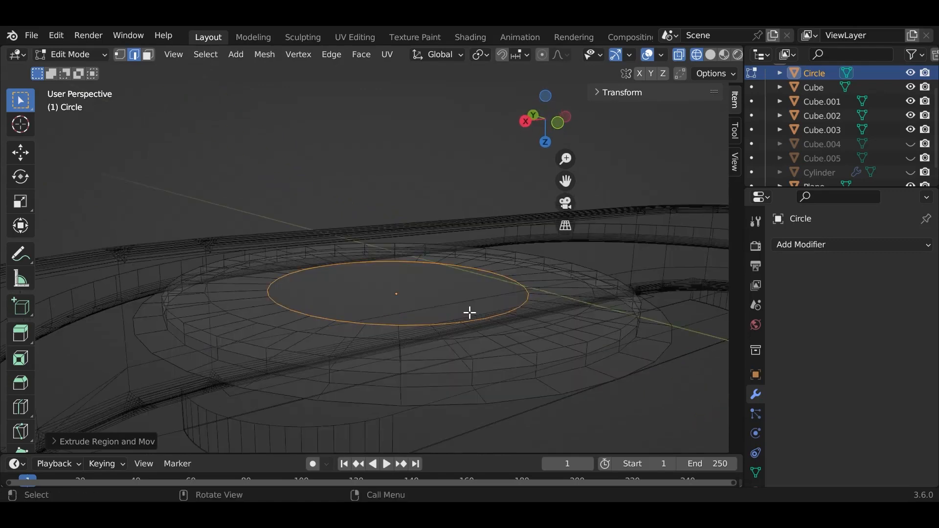
Step: Sink the inner edge loop along Z toward the phone body, and extrude it inward into a smaller loop
{"action": "key", "text": "g"}
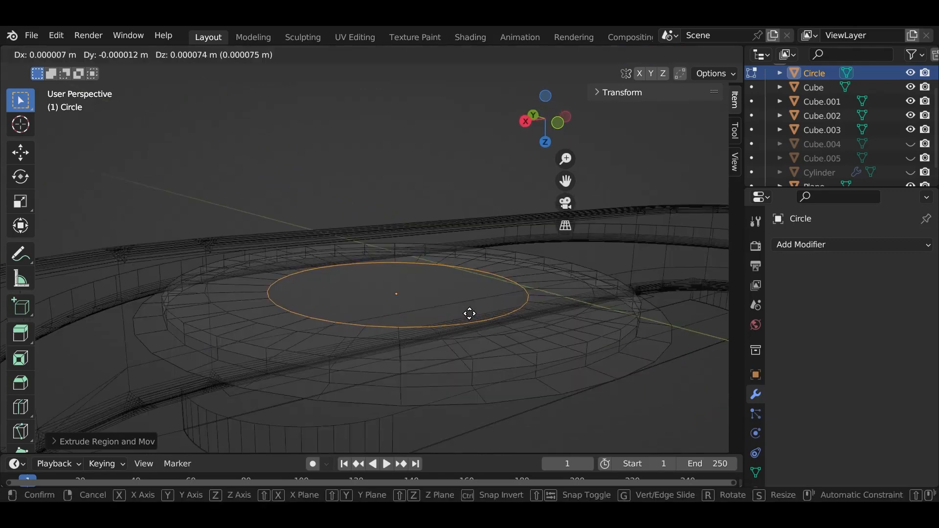
{"action": "key", "text": "z"}
{"action": "left_click", "coordinate": [470, 321]}
{"action": "key", "text": "g"}
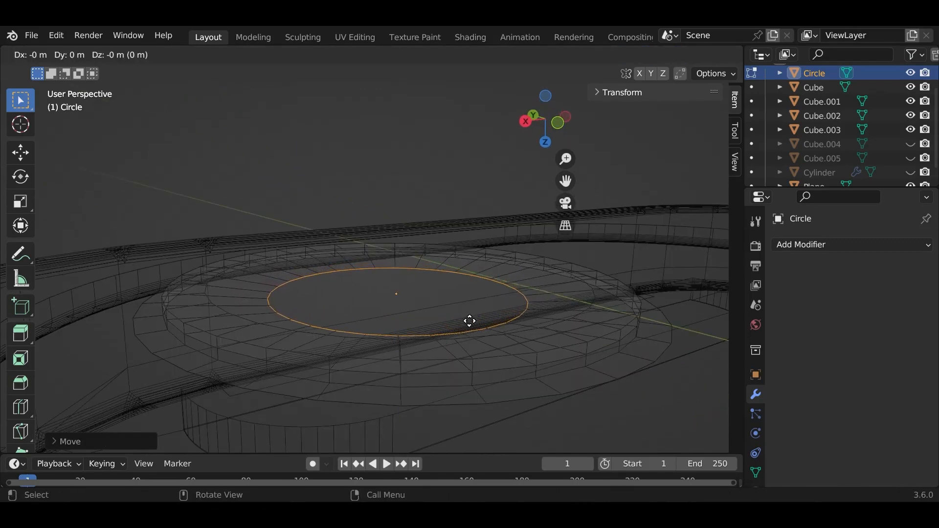
{"action": "left_click", "coordinate": [437, 317]}
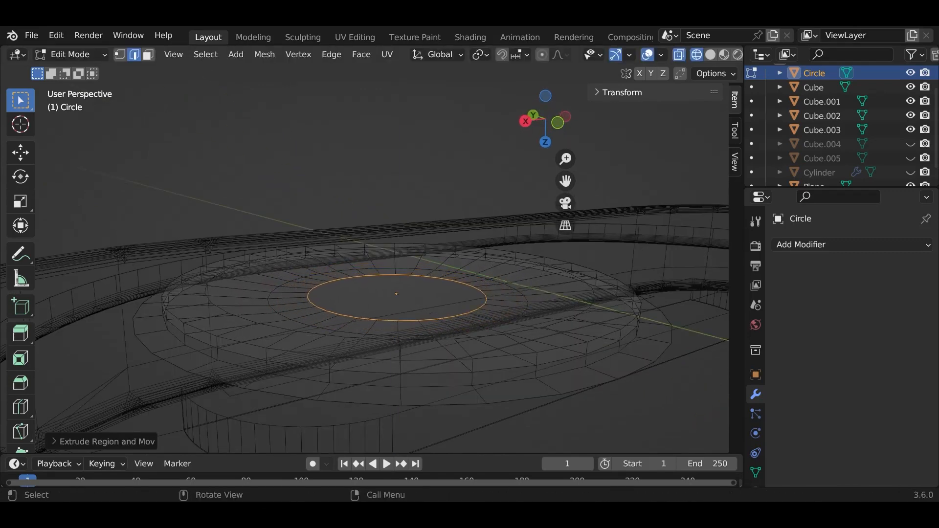
Step: Shift the smallest lens edge loop slightly along Z, away from the phone body
{"action": "key", "text": "g"}
{"action": "key", "text": "z"}
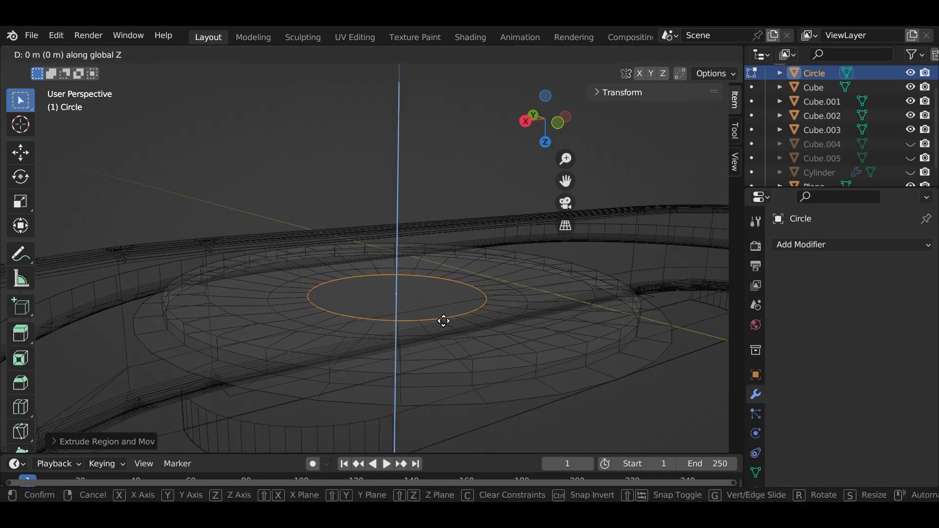
{"action": "left_click", "coordinate": [443, 313]}
{"action": "middle_click_drag", "start_coordinate": [443, 313], "coordinate": [486, 337]}
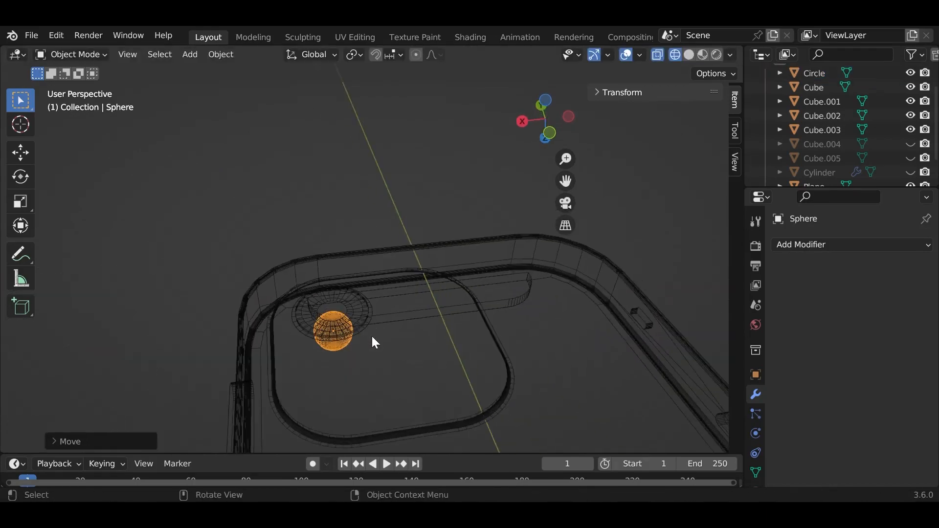
Step: Move the sphere along Z toward the camera lens and scale it down to a small ball
{"action": "middle_click_drag", "start_coordinate": [372, 336], "coordinate": [339, 301]}
{"action": "key", "text": "g"}
{"action": "key", "text": "y"}
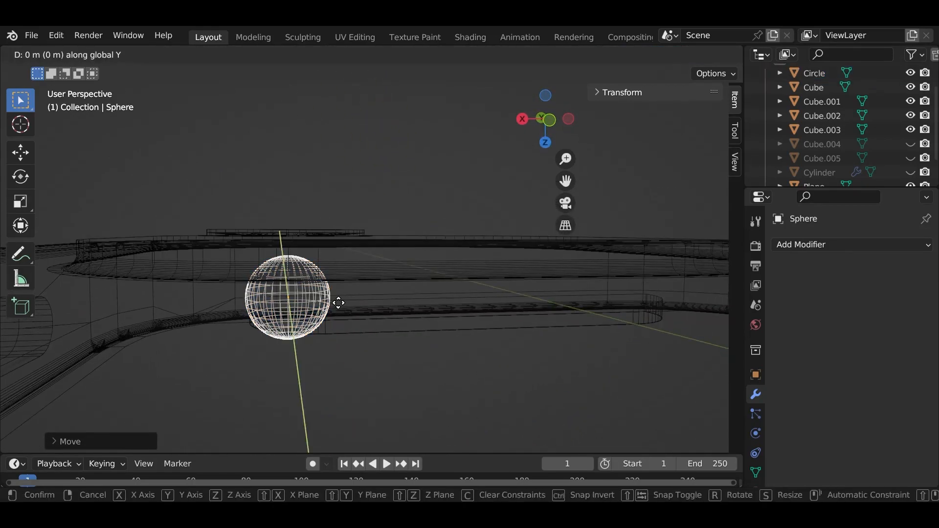
{"action": "key", "text": "z"}
{"action": "left_click", "coordinate": [342, 292]}
{"action": "key", "text": "s"}
{"action": "left_click", "coordinate": [301, 277]}
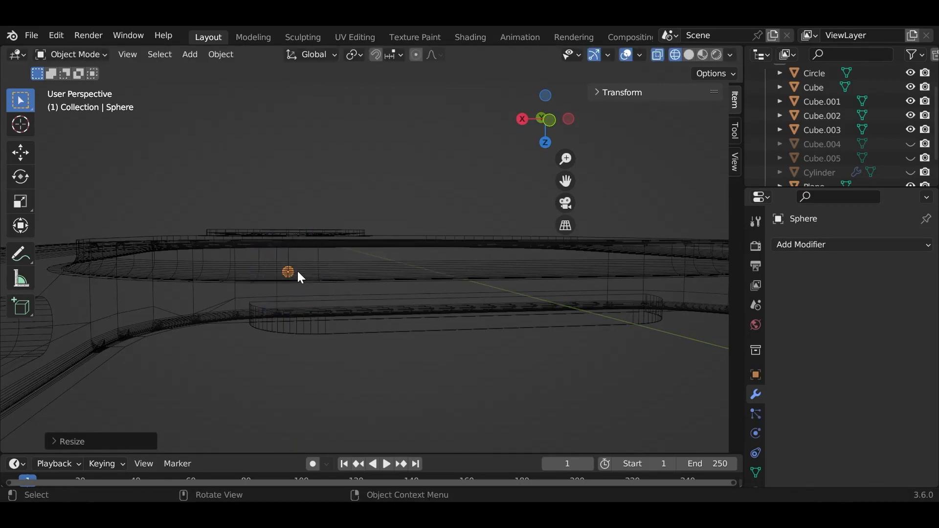
Step: Resize the small sphere and move it along Z closer to the lens ring
{"action": "scroll", "coordinate": [301, 277], "scroll_direction": "up", "scroll_amount": 4}
{"action": "key", "text": "s"}
{"action": "key", "text": "g"}
{"action": "key", "text": "z"}
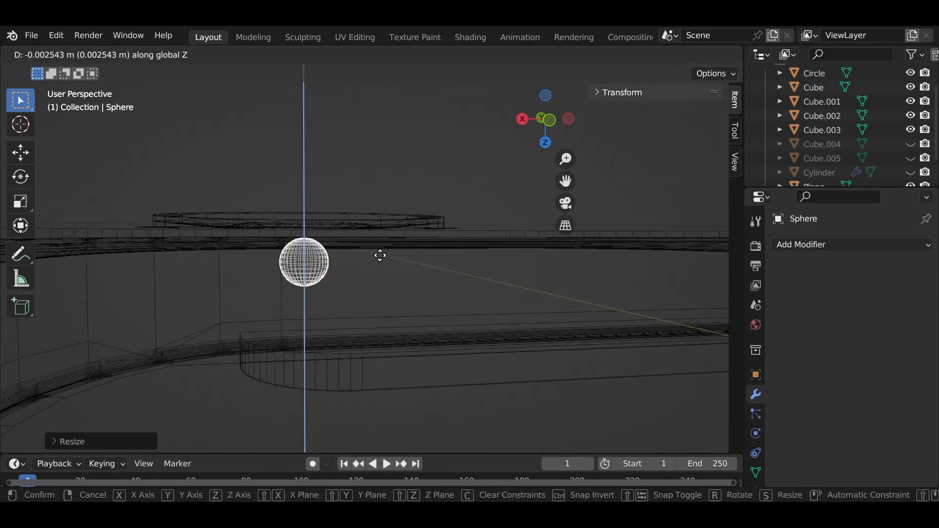
{"action": "left_click", "coordinate": [380, 246]}
{"action": "middle_click_drag", "start_coordinate": [381, 245], "coordinate": [374, 275]}
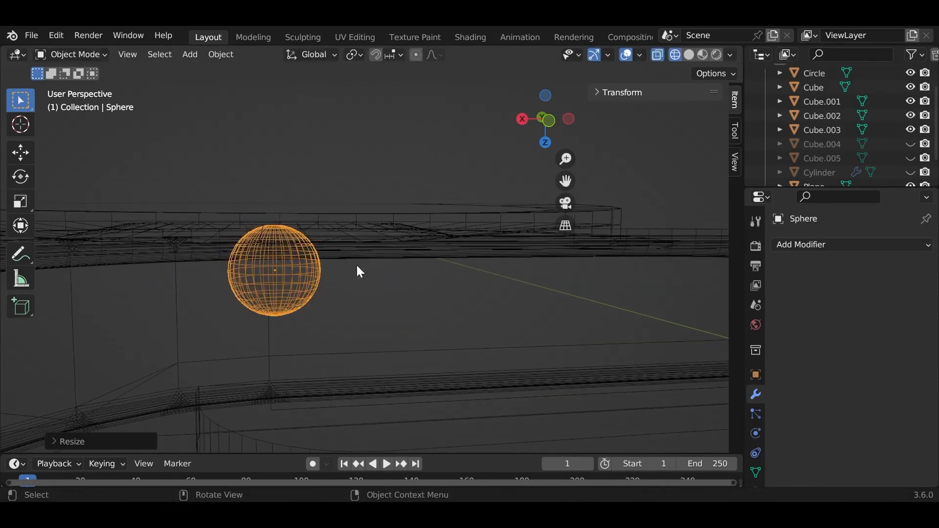
Step: Scale the sphere separately along Y, X and Z into an ellipsoid flattened along Z
{"action": "key", "text": "s"}
{"action": "key", "text": "y"}
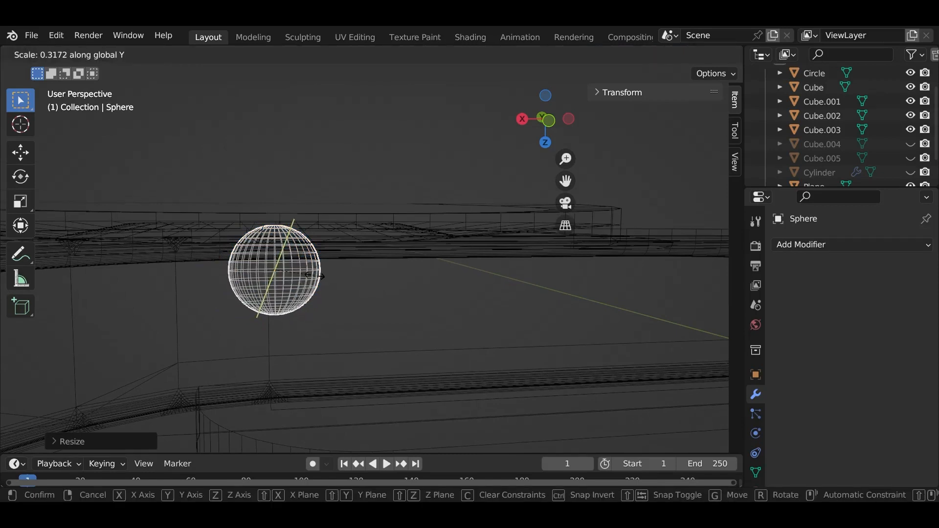
{"action": "left_click", "coordinate": [376, 286]}
{"action": "key", "text": "s"}
{"action": "key", "text": "x"}
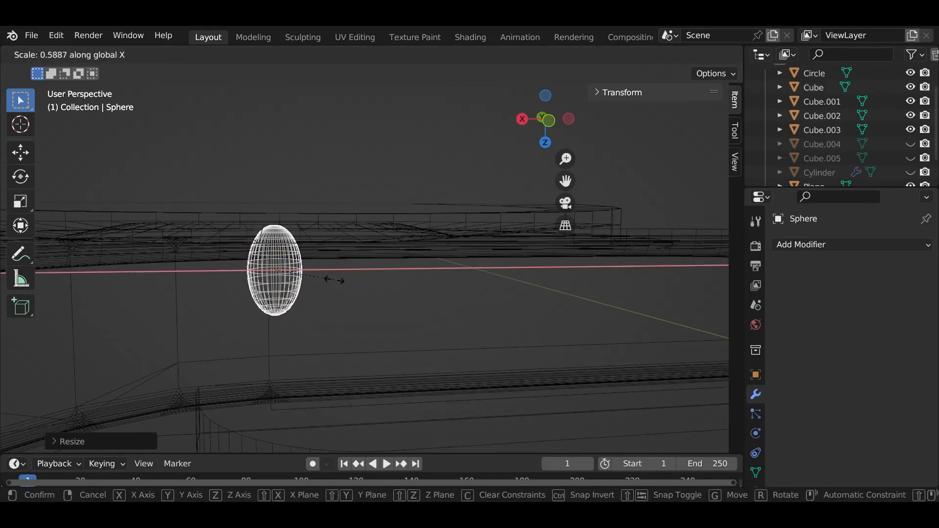
{"action": "left_click", "coordinate": [367, 289]}
{"action": "key", "text": "s"}
{"action": "key", "text": "z"}
{"action": "left_click", "coordinate": [366, 296]}
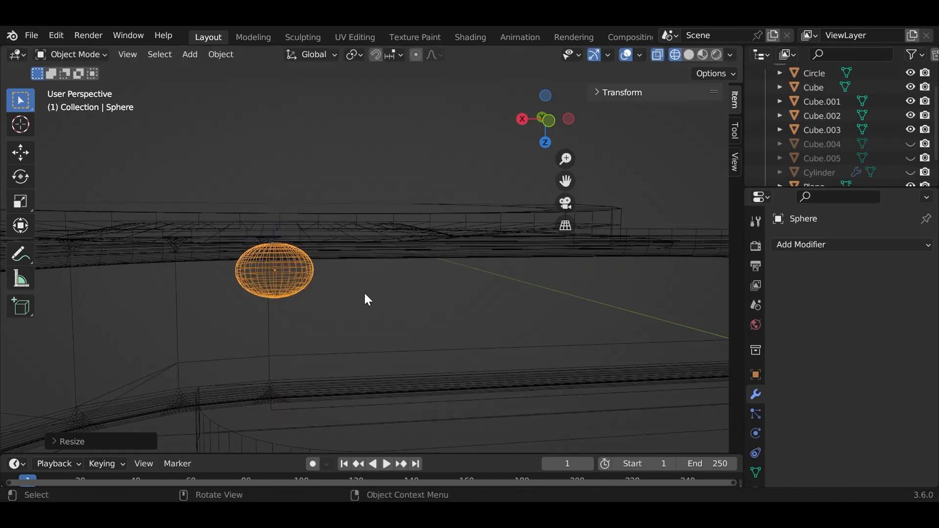
Step: Move the flattened sphere along Z into the lens ring and enlarge it uniformly
{"action": "key", "text": "g"}
{"action": "key", "text": "z"}
{"action": "left_click", "coordinate": [357, 273]}
{"action": "middle_click_drag", "start_coordinate": [354, 270], "coordinate": [327, 341]}
{"action": "scroll", "coordinate": [326, 341], "scroll_direction": "down", "scroll_amount": 3}
{"action": "key", "text": "s"}
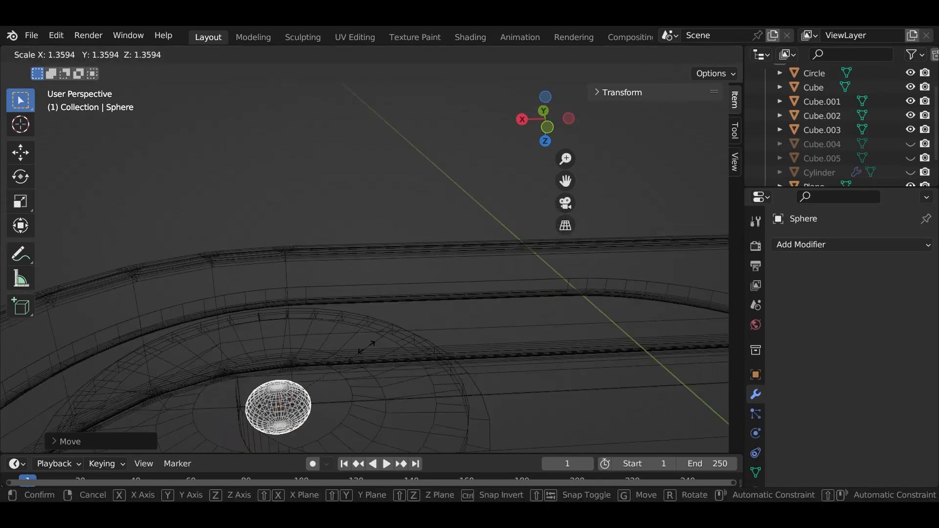
{"action": "left_click", "coordinate": [370, 315]}
Step: Fine-tune the flattened sphere's height along Z within the lens recess
{"action": "middle_click_drag", "start_coordinate": [370, 315], "coordinate": [338, 300]}
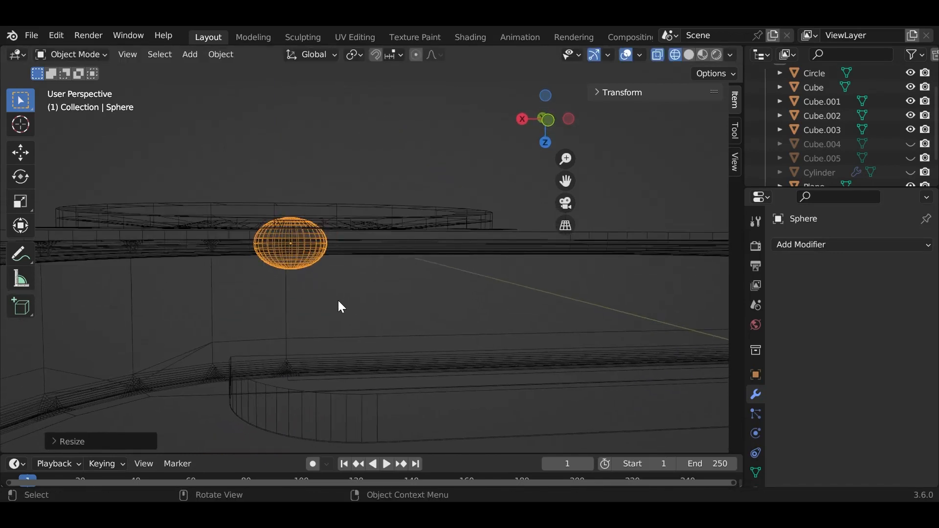
{"action": "key", "text": "g"}
{"action": "key", "text": "z"}
{"action": "left_click", "coordinate": [346, 302]}
Step: Duplicate the lens ring and its sphere, and position the copy along Y as a second lens on the camera bump
{"action": "key", "text": "shift+d"}
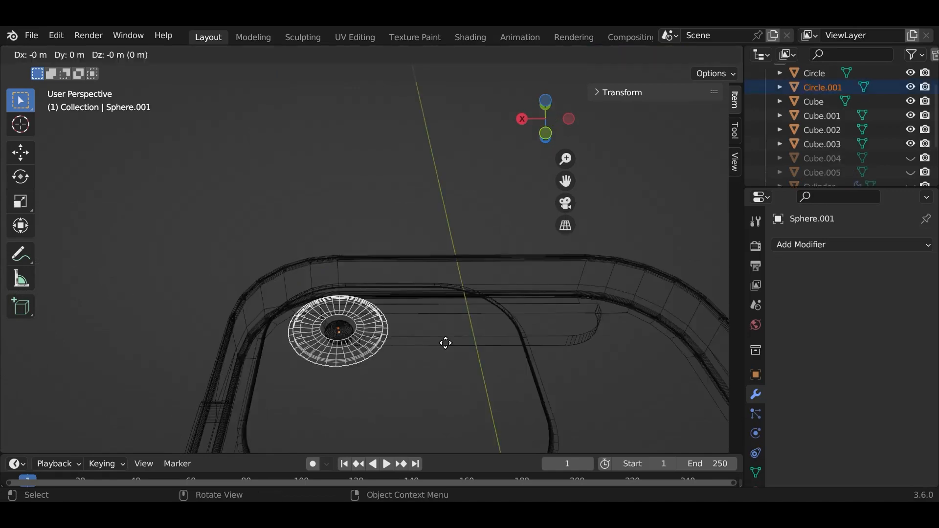
{"action": "key", "text": "y"}
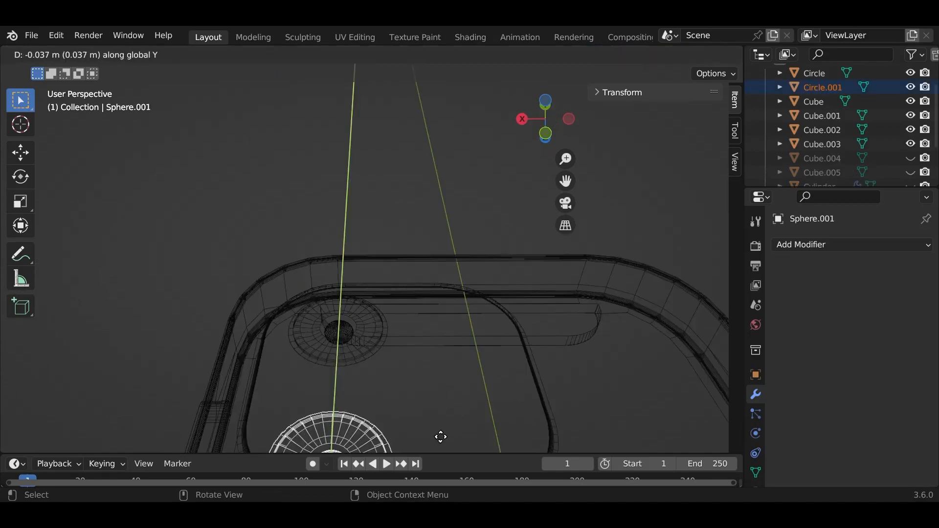
{"action": "left_click", "coordinate": [445, 415]}
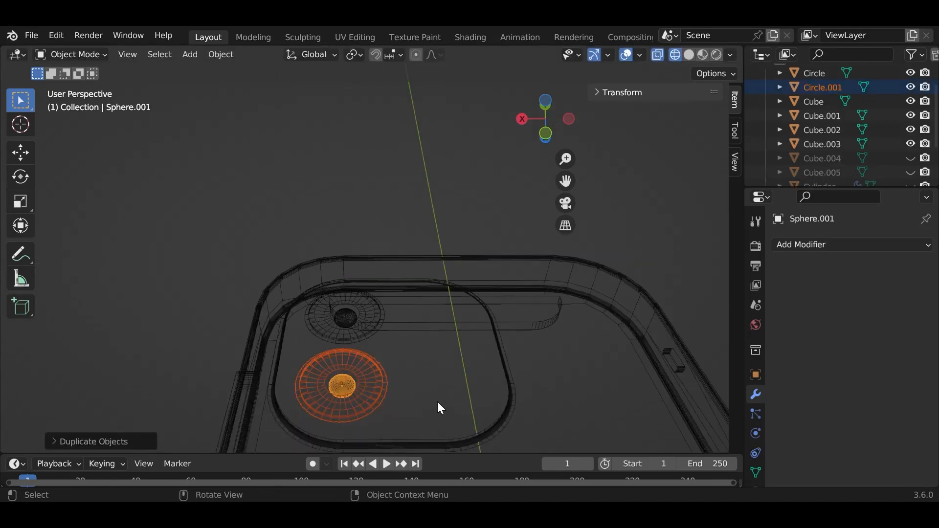
{"action": "key", "text": "g"}
{"action": "key", "text": "y"}
{"action": "left_click", "coordinate": [434, 401]}
Step: Position the cylinder along Y and Z on the camera bump beside the two lenses
{"action": "middle_click_drag", "start_coordinate": [434, 401], "coordinate": [410, 362]}
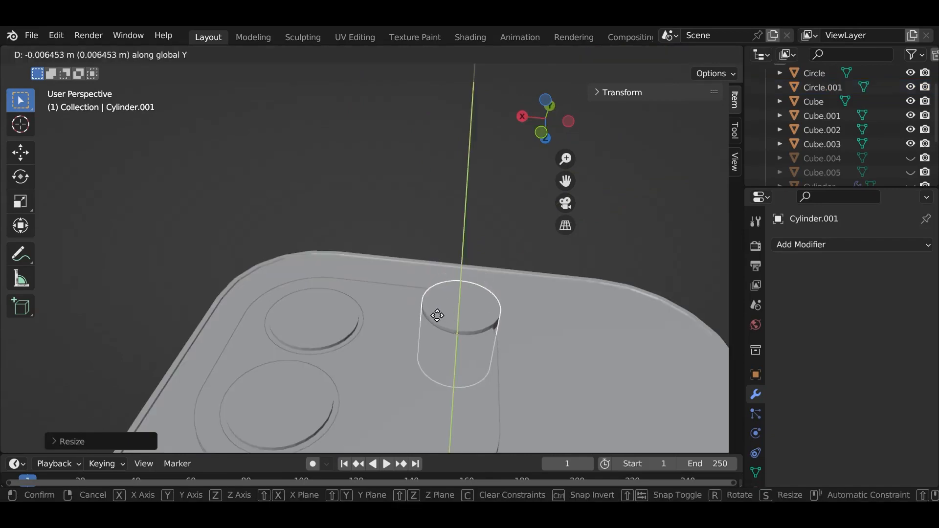
{"action": "left_click", "coordinate": [430, 338]}
{"action": "key", "text": "g"}
{"action": "key", "text": "z"}
{"action": "left_click", "coordinate": [465, 342]}
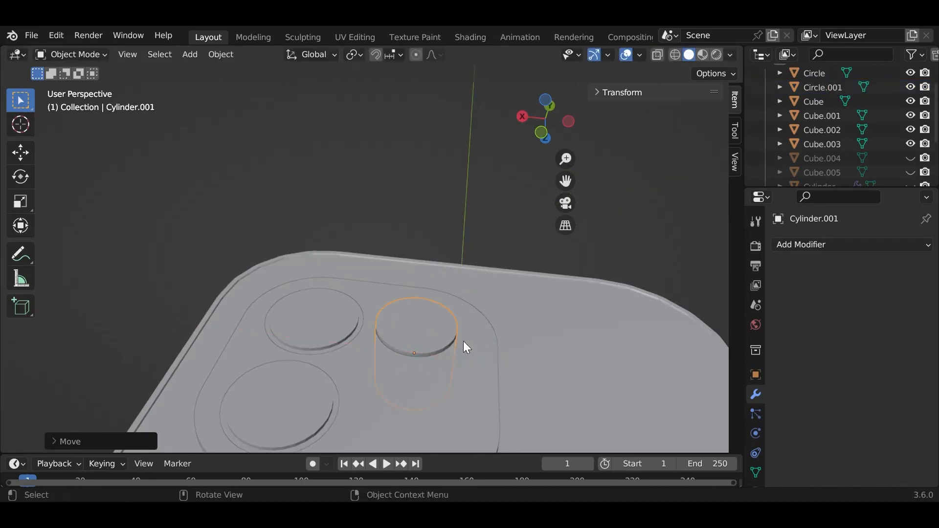
Step: Scale the cylinder down and adjust it along Z so that it protrudes slightly from the camera bump
{"action": "key", "text": "s"}
{"action": "left_click", "coordinate": [430, 338]}
{"action": "key", "text": "g"}
{"action": "key", "text": "z"}
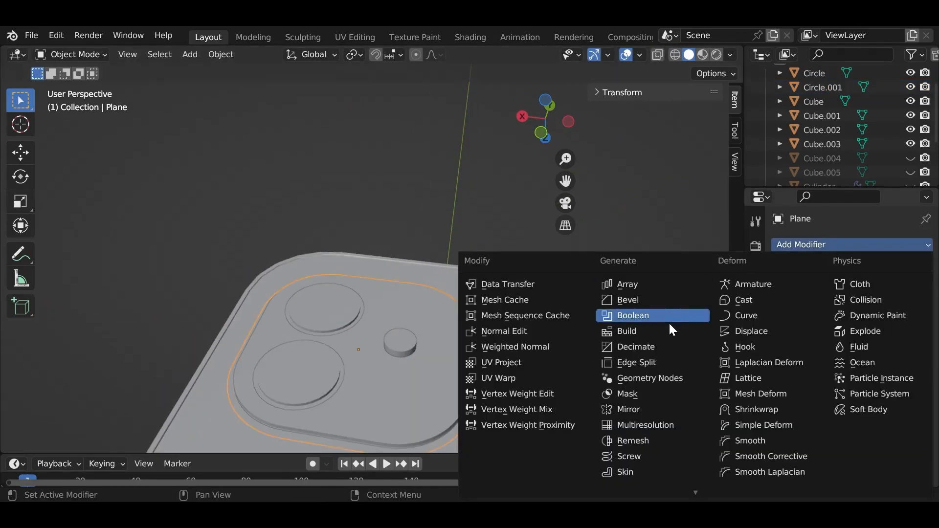
Step: Cut the cylinder out of the camera bump with a Boolean Difference modifier using the Fast solver, and apply it
{"action": "left_click", "coordinate": [668, 322]}
{"action": "left_click", "coordinate": [905, 324]}
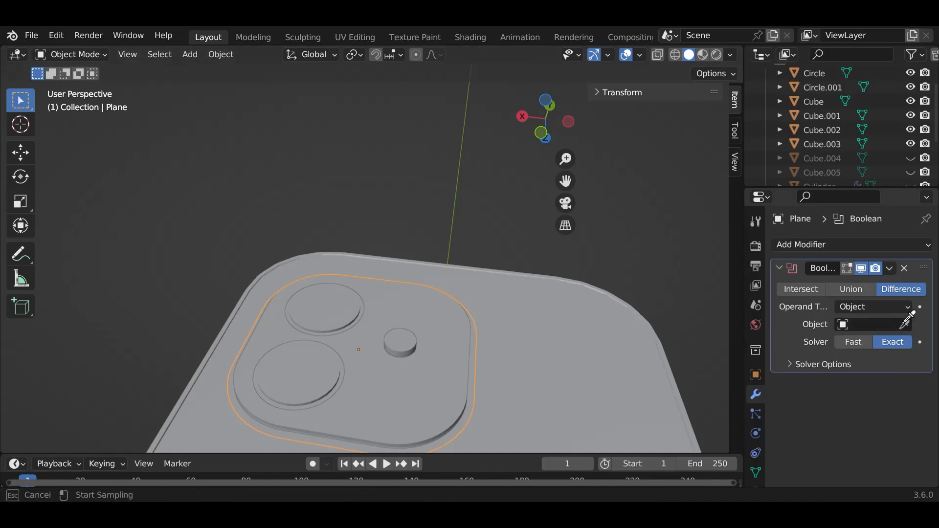
{"action": "left_click", "coordinate": [400, 342]}
{"action": "left_click", "coordinate": [851, 340]}
{"action": "scroll", "coordinate": [876, 162], "scroll_direction": "down", "scroll_amount": 3}
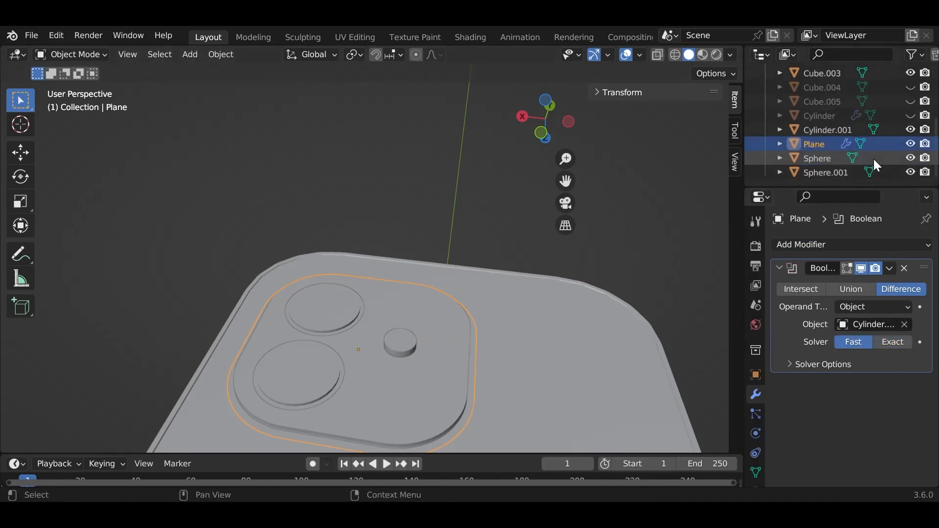
{"action": "scroll", "coordinate": [883, 140], "scroll_direction": "up", "scroll_amount": 5}
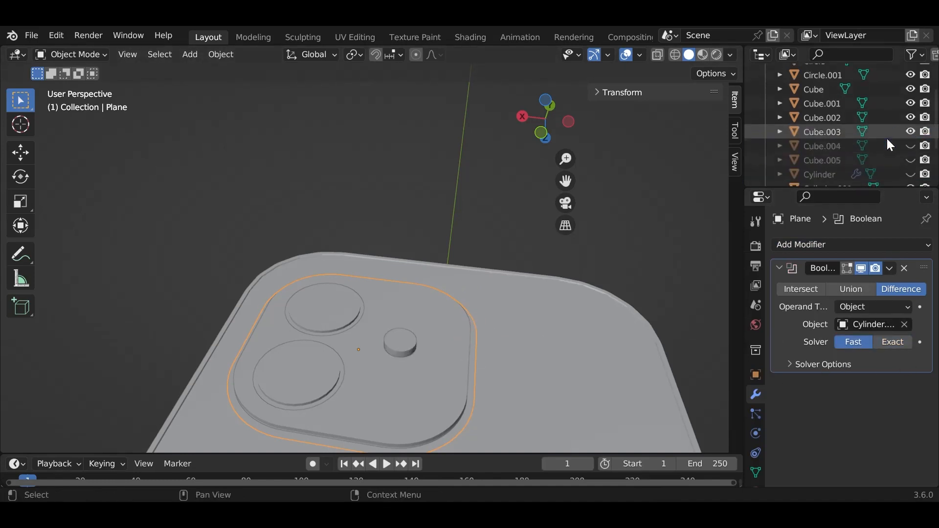
{"action": "left_click", "coordinate": [889, 268]}
{"action": "left_click", "coordinate": [864, 282]}
Step: Hide the cutting cylinder and save the file
{"action": "scroll", "coordinate": [897, 147], "scroll_direction": "down", "scroll_amount": 5}
{"action": "left_click", "coordinate": [910, 130]}
{"action": "scroll", "coordinate": [494, 330], "scroll_direction": "up", "scroll_amount": 4}
{"action": "middle_click_drag", "start_coordinate": [525, 342], "coordinate": [509, 235], "text": "shift"}
{"action": "key", "text": "ctrl+s"}
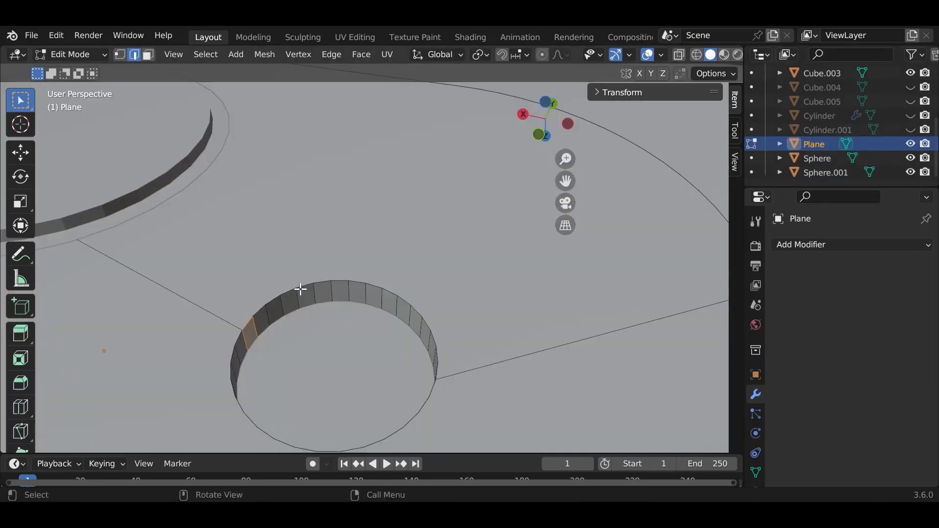
Step: Try to fill the upper part of the camera bump's round hole with a face from its rim edges
{"action": "left_click", "coordinate": [300, 288]}
{"action": "left_click", "coordinate": [323, 283], "text": "alt"}
{"action": "key", "text": "f"}
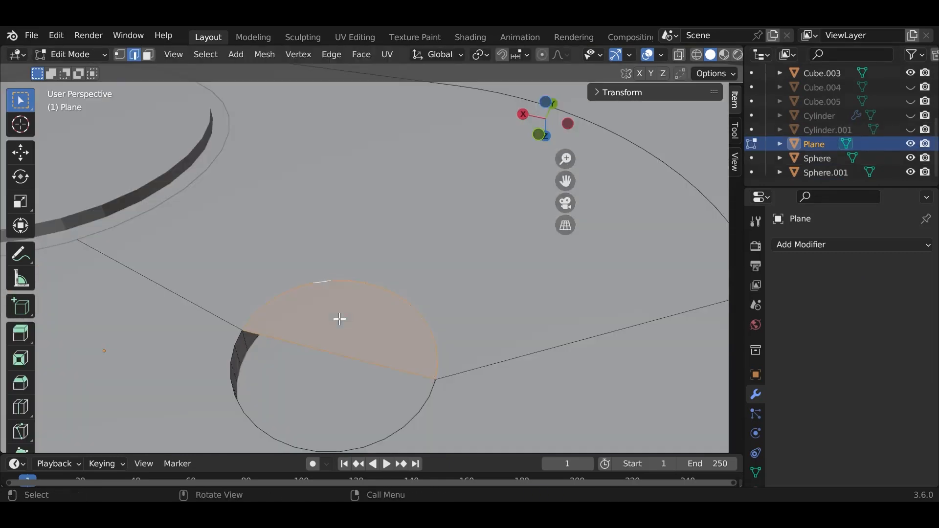
{"action": "key", "text": "ctrl+z"}
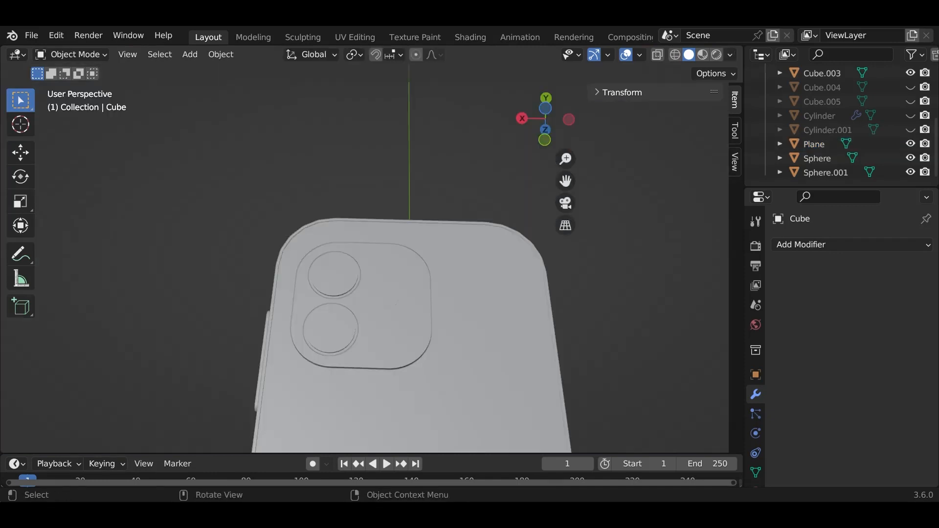
Step: Save the file and inspect the phone's back, side and port end from several angles
{"action": "key", "text": "ctrl+s"}
{"action": "middle_click_drag", "start_coordinate": [508, 338], "coordinate": [457, 319]}
{"action": "right_click", "coordinate": [327, 271]}
{"action": "right_click", "coordinate": [453, 272]}
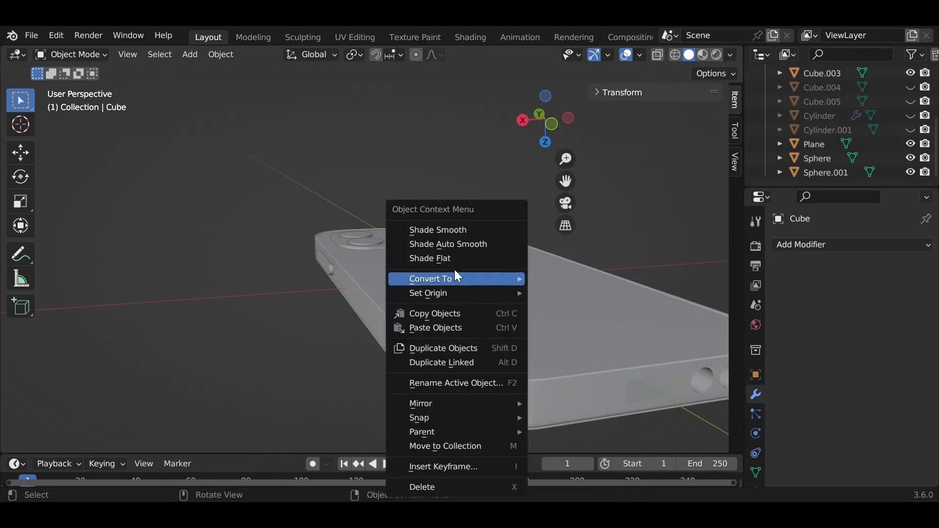
{"action": "middle_click_drag", "start_coordinate": [677, 392], "coordinate": [448, 381]}
{"action": "right_click", "coordinate": [352, 259]}
{"action": "middle_click_drag", "start_coordinate": [352, 258], "coordinate": [457, 299]}
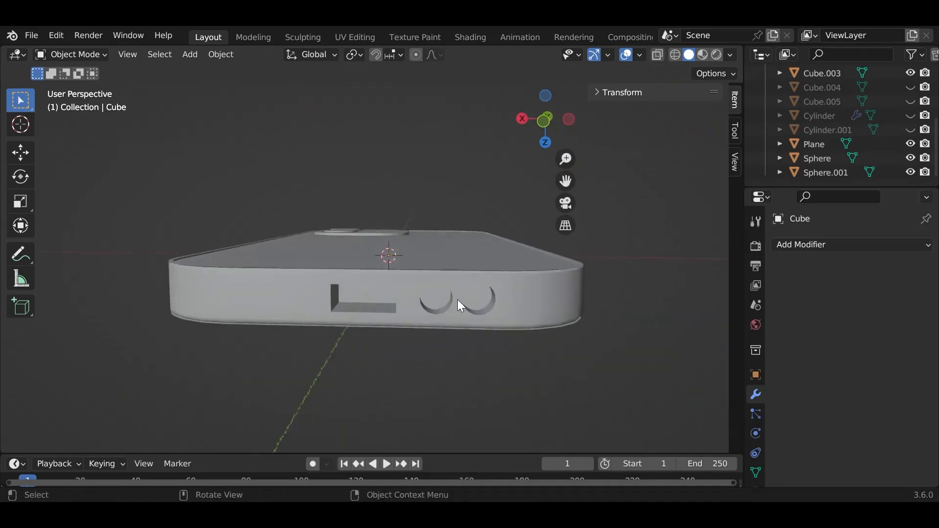
Step: Create a new material for the phone body
{"action": "right_click", "coordinate": [426, 250]}
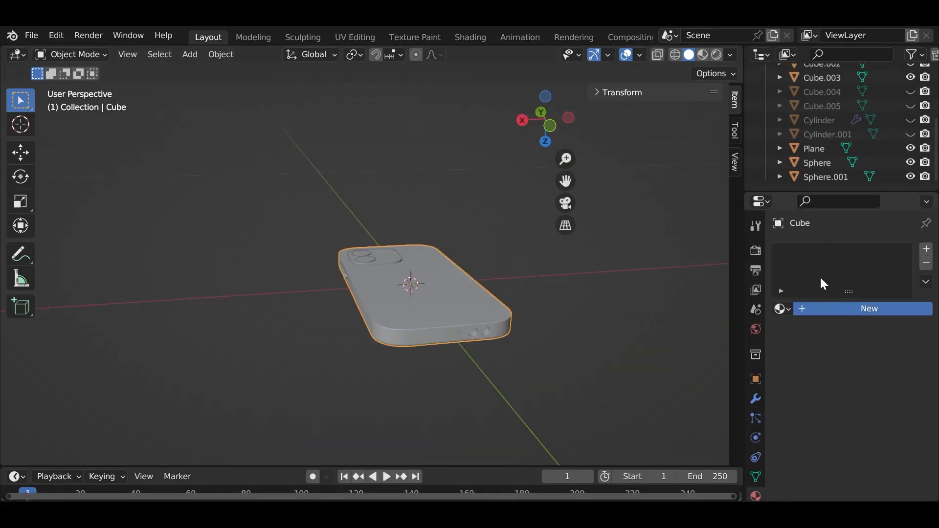
{"action": "left_click", "coordinate": [827, 308]}
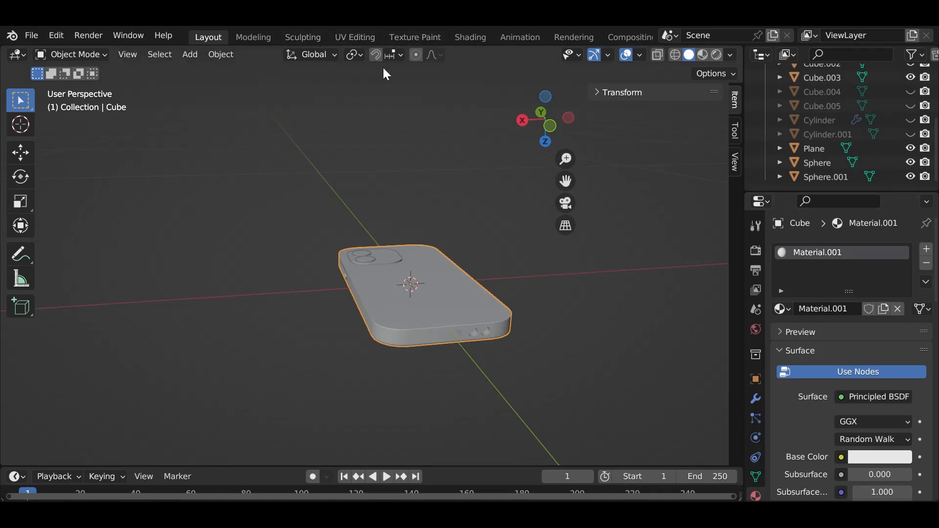
Step: Give the phone body's material a light purple base colour and raise its metallic value
{"action": "left_click", "coordinate": [470, 37]}
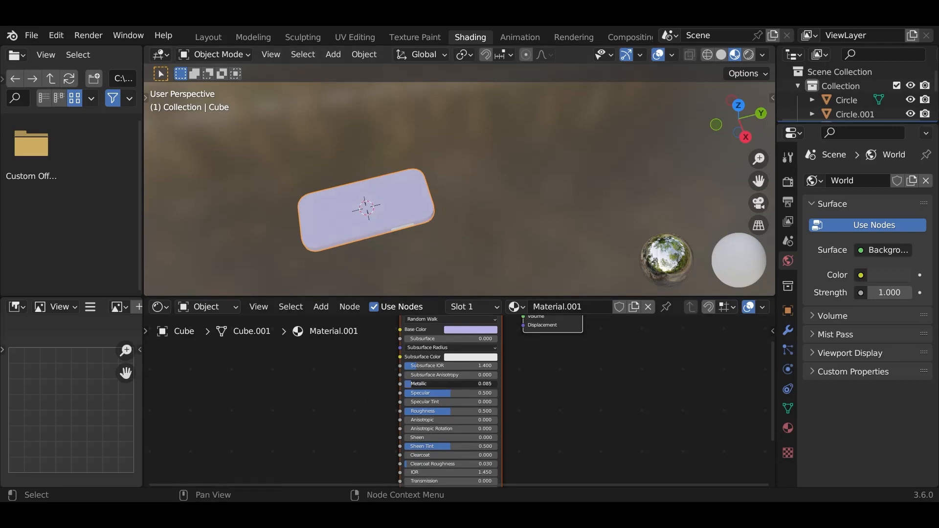
{"action": "mouse_move", "coordinate": [411, 383]}
{"action": "left_mouse_down"}
{"action": "mouse_move", "coordinate": [480, 384]}
{"action": "mouse_move", "coordinate": [485, 393]}
{"action": "mouse_move", "coordinate": [455, 393]}
{"action": "left_mouse_up"}
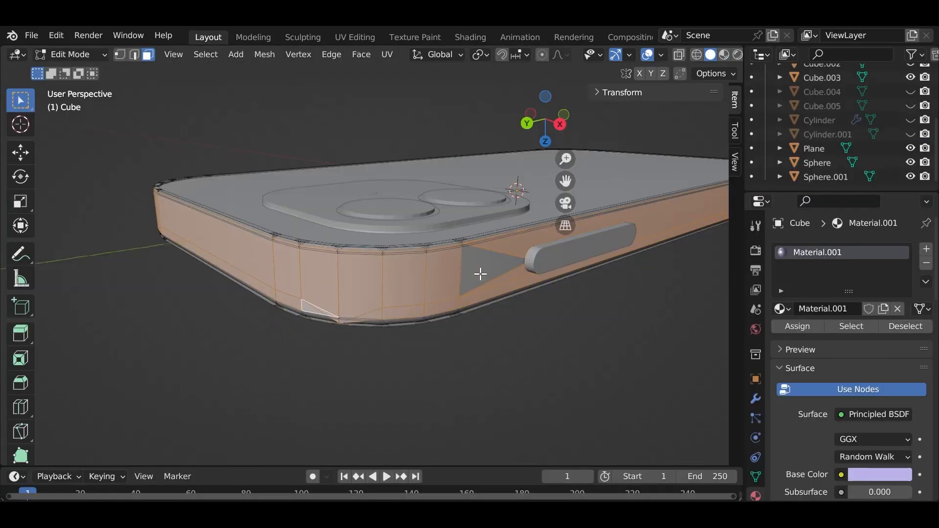
Step: Create a material named Sides for the side faces from a copy of Material.001, with metallic 0.804, specular 0.267 and roughness 0.292
{"action": "mouse_move", "coordinate": [479, 273]}
{"action": "middle_mouse_down"}
{"action": "mouse_move", "coordinate": [469, 327]}
{"action": "mouse_move", "coordinate": [434, 297]}
{"action": "middle_mouse_up"}
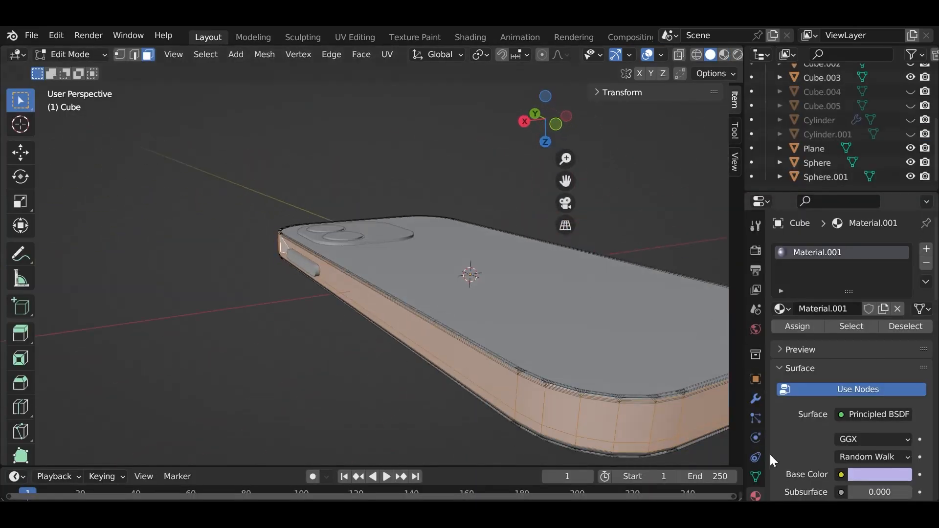
{"action": "left_click", "coordinate": [927, 250]}
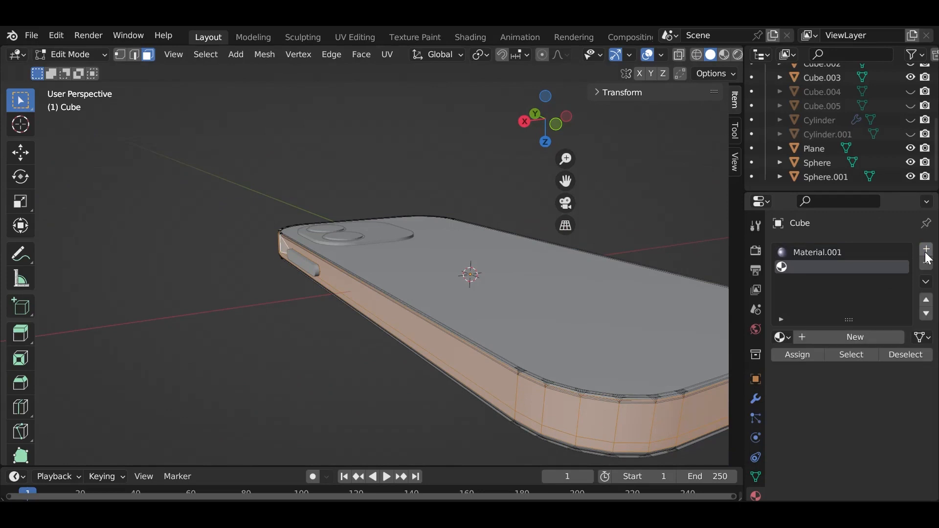
{"action": "left_click", "coordinate": [826, 338]}
{"action": "left_click", "coordinate": [782, 337]}
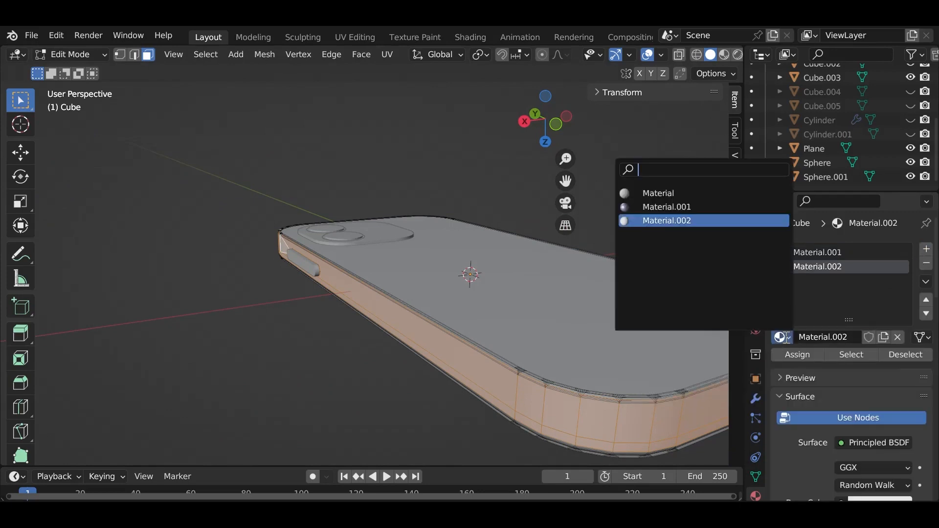
{"action": "left_click", "coordinate": [763, 207]}
{"action": "left_click", "coordinate": [883, 337]}
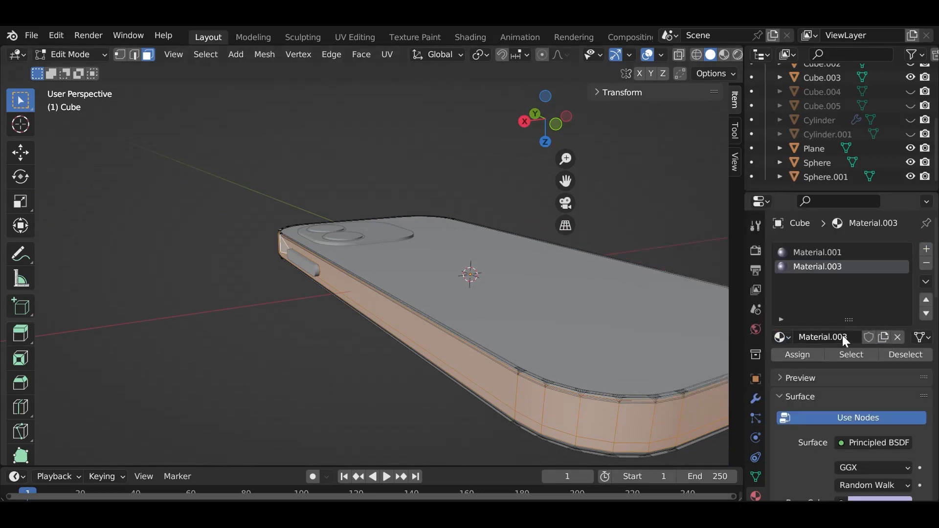
{"action": "left_click", "coordinate": [845, 341]}
{"action": "type", "text": "Sides"}
{"action": "key", "text": "Return"}
{"action": "left_click", "coordinate": [470, 36]}
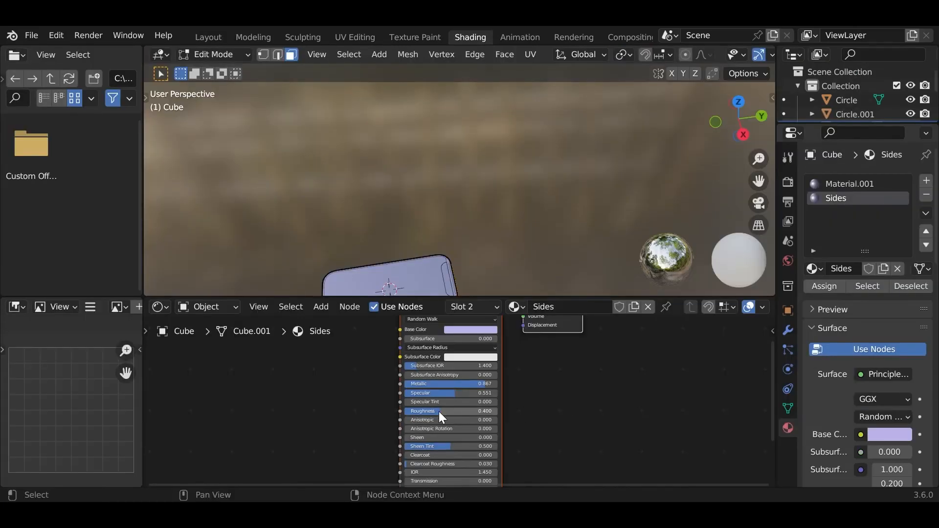
{"action": "mouse_move", "coordinate": [439, 412]}
{"action": "left_mouse_down"}
{"action": "mouse_move", "coordinate": [433, 392]}
{"action": "mouse_move", "coordinate": [416, 393]}
{"action": "mouse_move", "coordinate": [437, 384]}
{"action": "mouse_move", "coordinate": [589, 383]}
{"action": "left_mouse_up"}
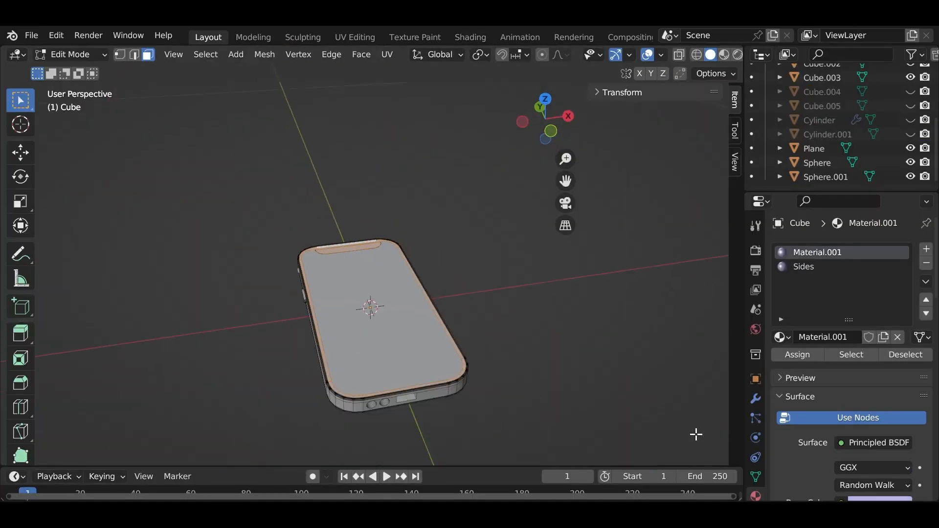
Step: Add a third material slot for the selected notch and bezel faces with a new material named Notch
{"action": "left_click", "coordinate": [926, 250]}
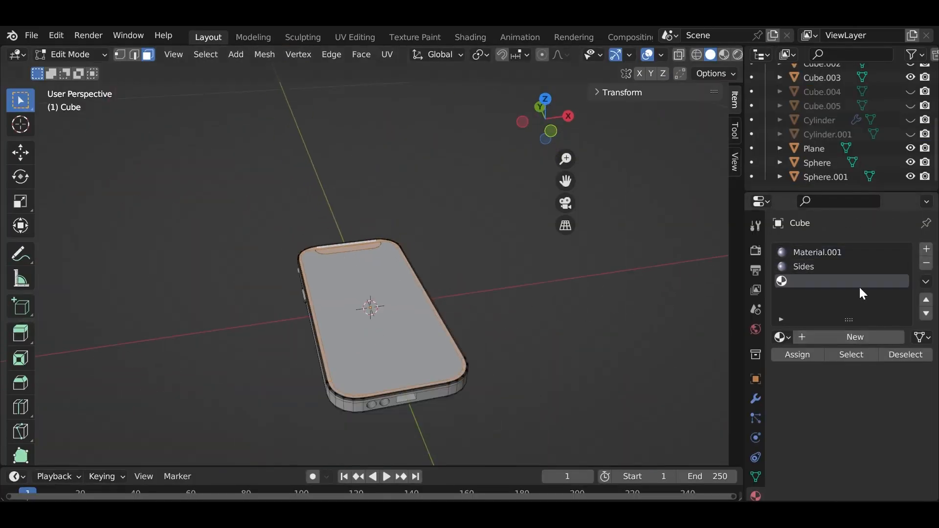
{"action": "left_click", "coordinate": [855, 342]}
{"action": "type", "text": "Notch"}
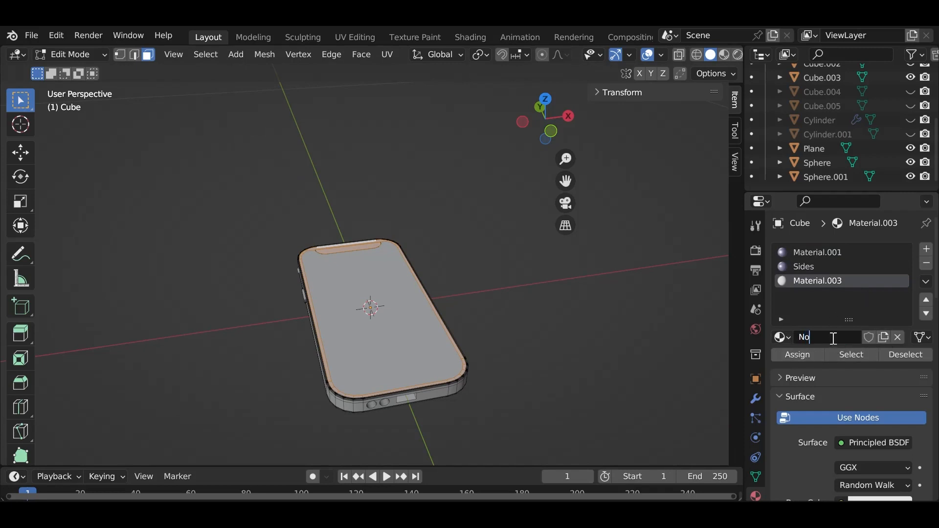
{"action": "key", "text": "Return"}
Step: Set the Notch material's base colour to black, specular to 0.573 and roughness to 0.147, and save the file
{"action": "scroll", "coordinate": [877, 465], "scroll_direction": "down", "scroll_amount": 3}
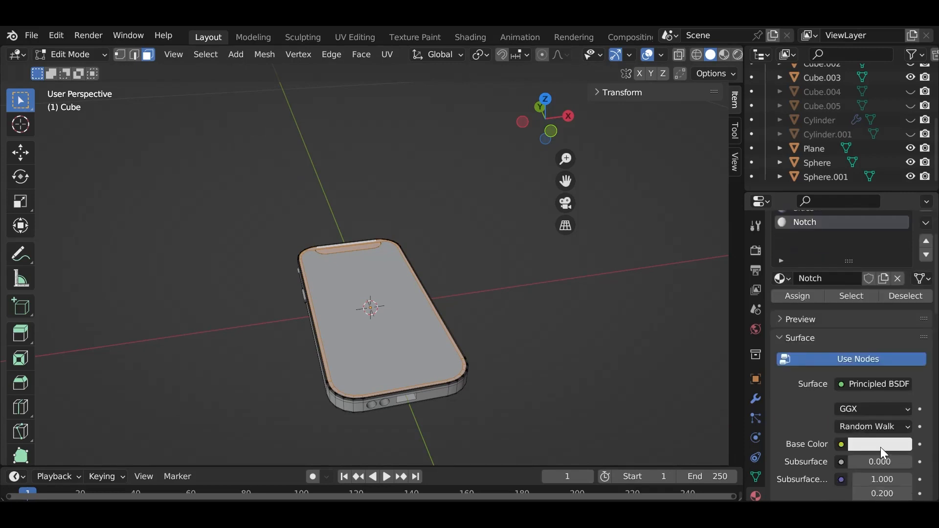
{"action": "left_click", "coordinate": [881, 445]}
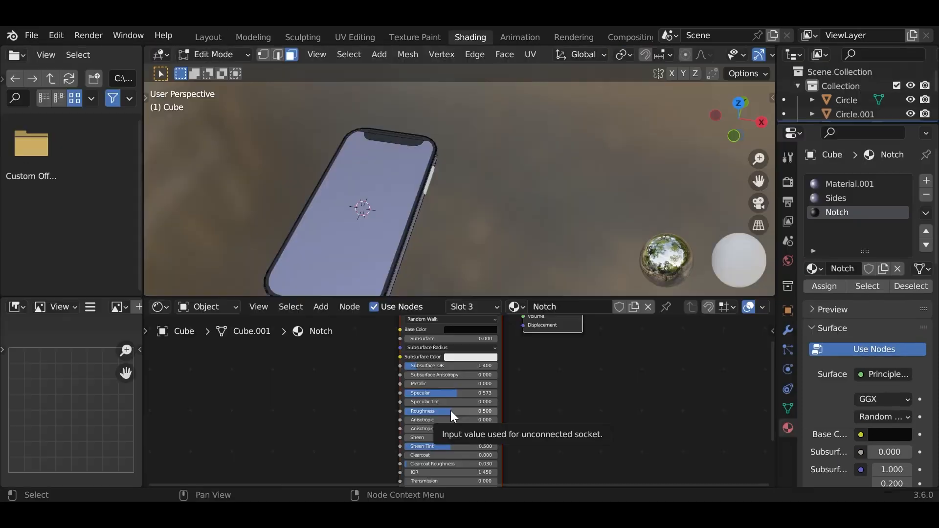
{"action": "left_click_drag", "start_coordinate": [450, 412], "coordinate": [440, 412]}
{"action": "key", "text": "ctrl+s"}
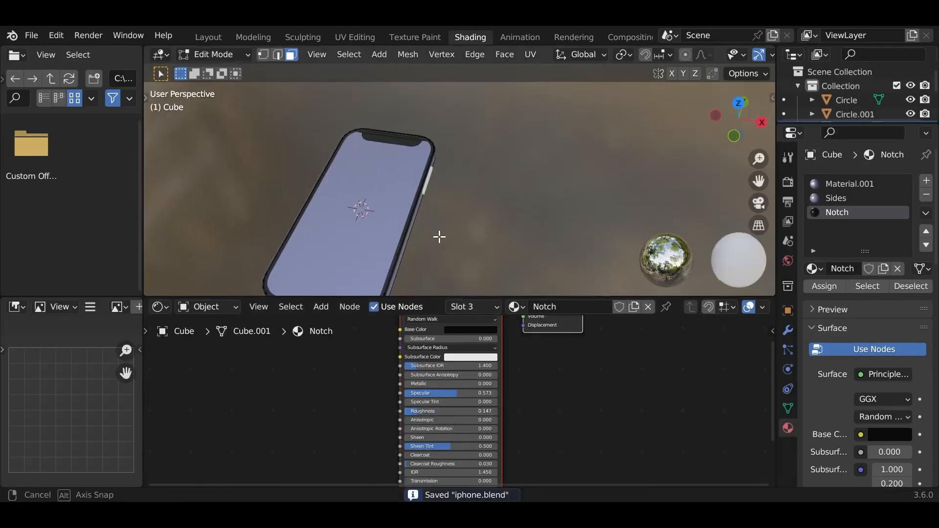
Step: Select the large screen face on the phone's front
{"action": "middle_click_drag", "start_coordinate": [438, 235], "coordinate": [452, 244]}
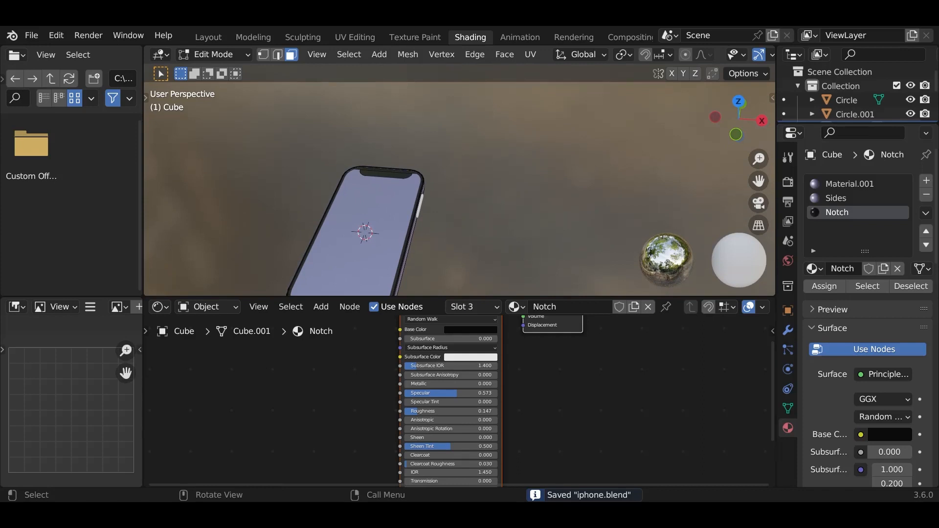
{"action": "left_click", "coordinate": [368, 247]}
{"action": "middle_click_drag", "start_coordinate": [369, 247], "coordinate": [425, 250]}
{"action": "left_click", "coordinate": [836, 212]}
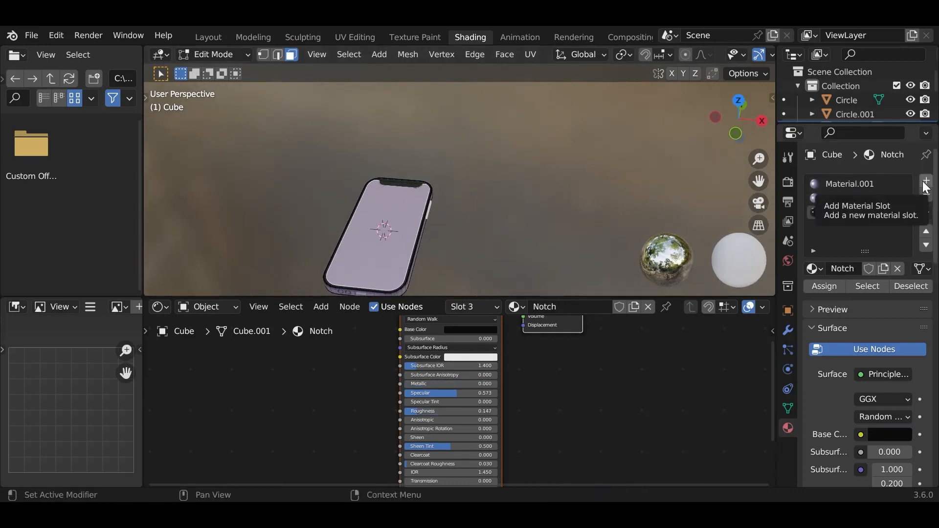
{"action": "left_click", "coordinate": [402, 222]}
{"action": "left_click", "coordinate": [412, 264]}
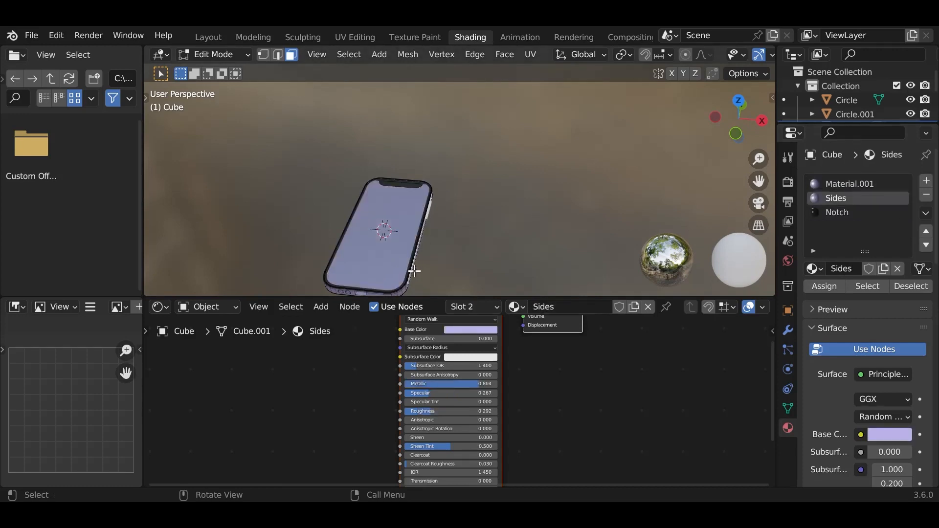
{"action": "left_click", "coordinate": [400, 250]}
Step: Add a fourth material slot, fill it with a duplicate of the Notch material and rename the copy Screen
{"action": "left_click", "coordinate": [926, 181]}
{"action": "left_click", "coordinate": [861, 269]}
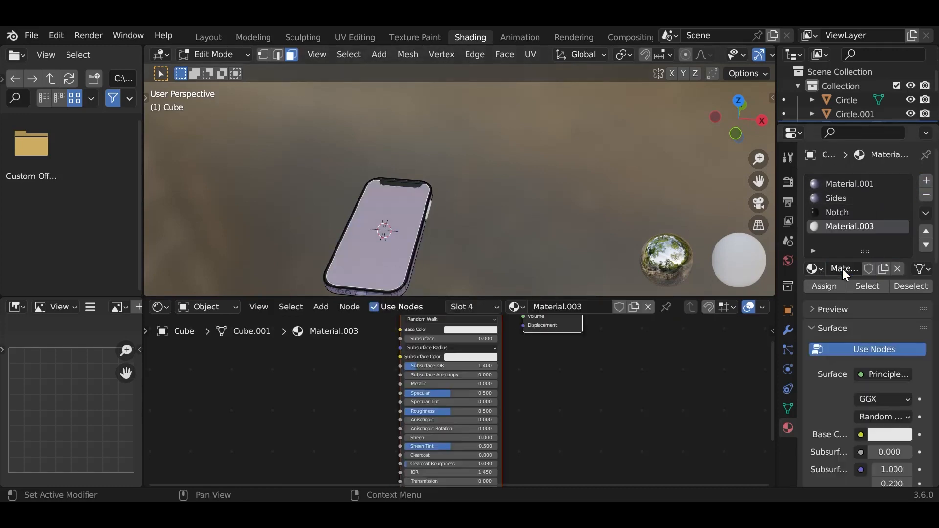
{"action": "left_click", "coordinate": [821, 269]}
{"action": "left_click", "coordinate": [689, 331]}
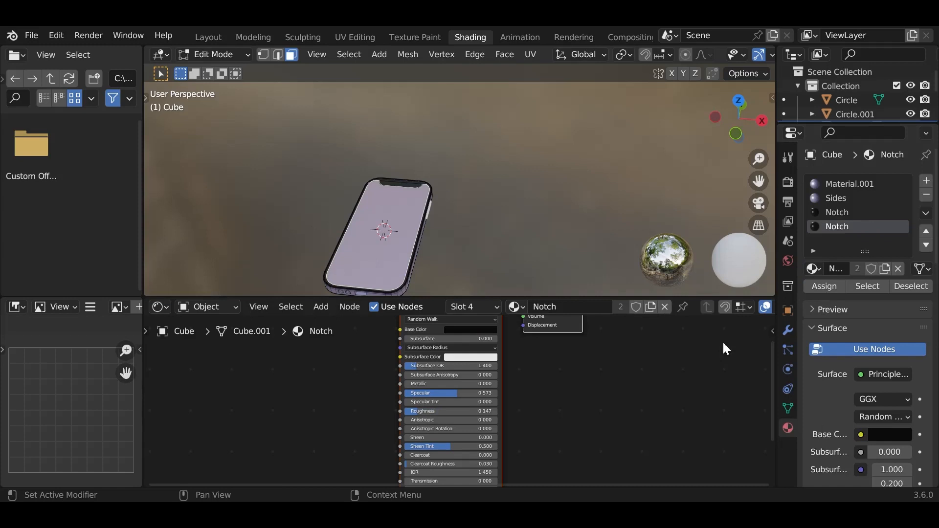
{"action": "left_click", "coordinate": [857, 268]}
{"action": "double_click", "coordinate": [847, 269]}
{"action": "type", "text": "Screen"}
{"action": "key", "text": "Return"}
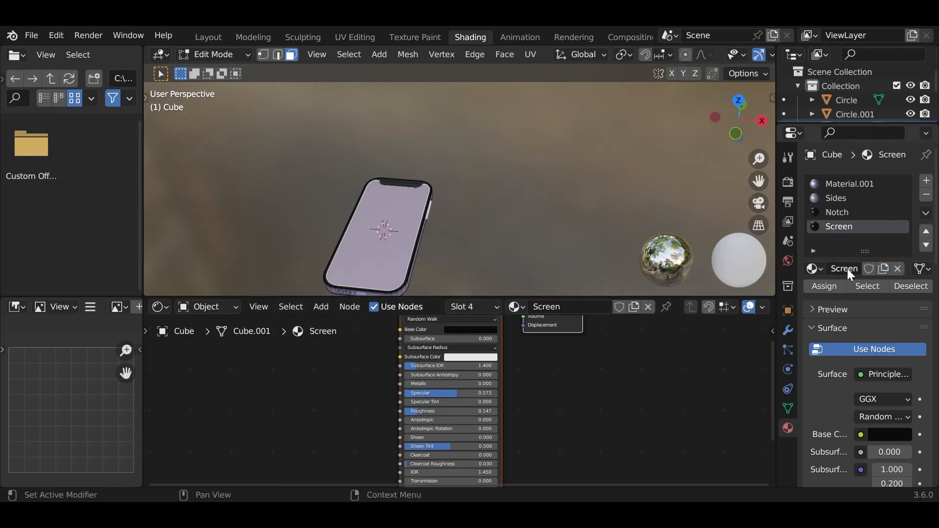
Step: Set the Screen material's metallic to 0.876, specular to 0.500 and roughness to 0.110
{"action": "left_click_drag", "start_coordinate": [427, 384], "coordinate": [474, 384]}
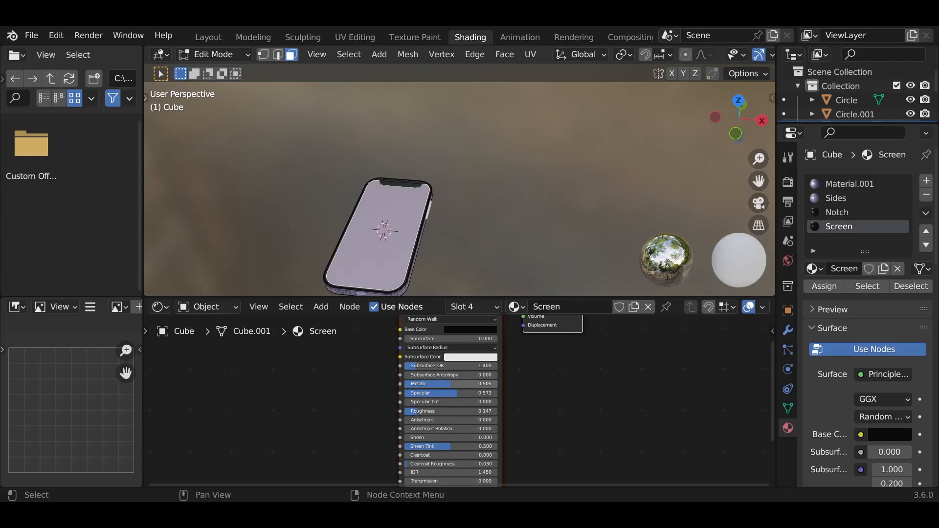
{"action": "left_click_drag", "start_coordinate": [457, 382], "coordinate": [485, 382]}
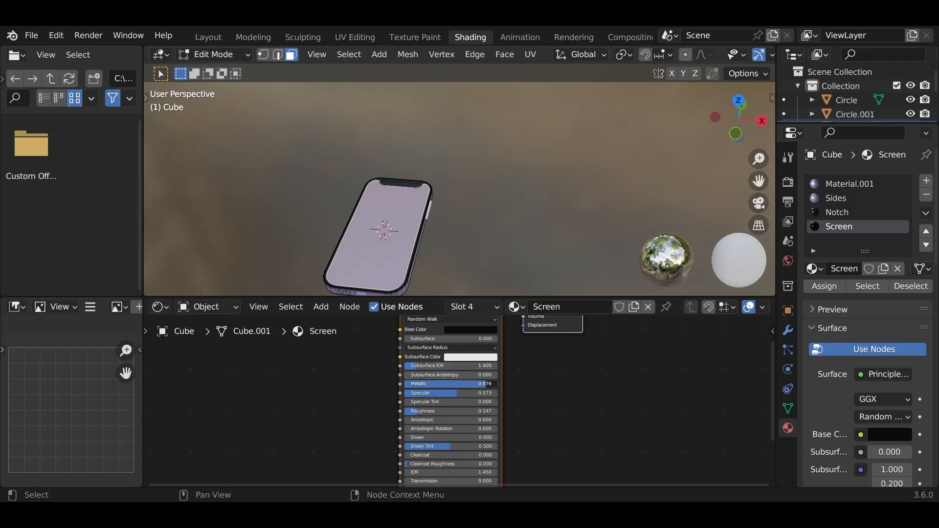
{"action": "left_click_drag", "start_coordinate": [460, 393], "coordinate": [432, 411]}
Step: Adjust the roughness and metallic values of the Notch material
{"action": "left_click", "coordinate": [847, 213]}
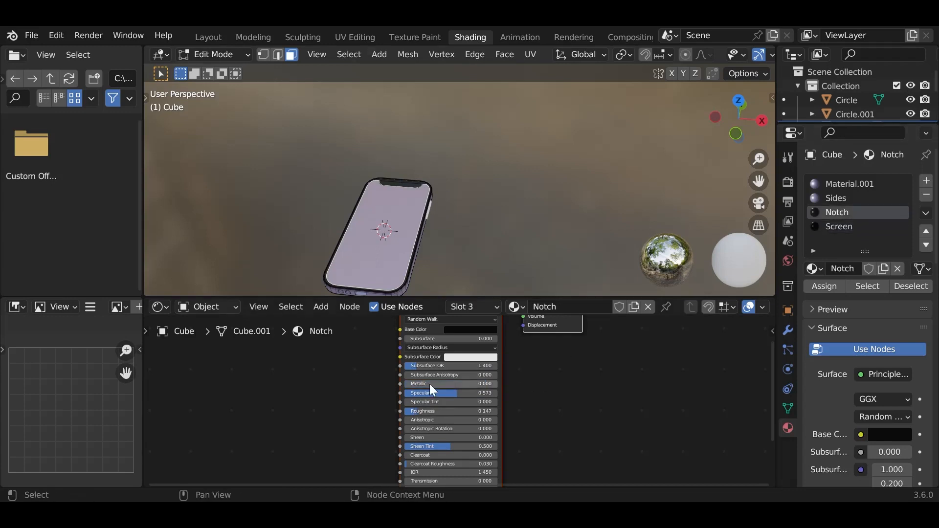
{"action": "left_click_drag", "start_coordinate": [452, 410], "coordinate": [471, 411]}
{"action": "left_click_drag", "start_coordinate": [462, 385], "coordinate": [467, 384]}
Step: Assign the Screen material to the selected front face and inspect the phone's front and port end
{"action": "left_click", "coordinate": [836, 227]}
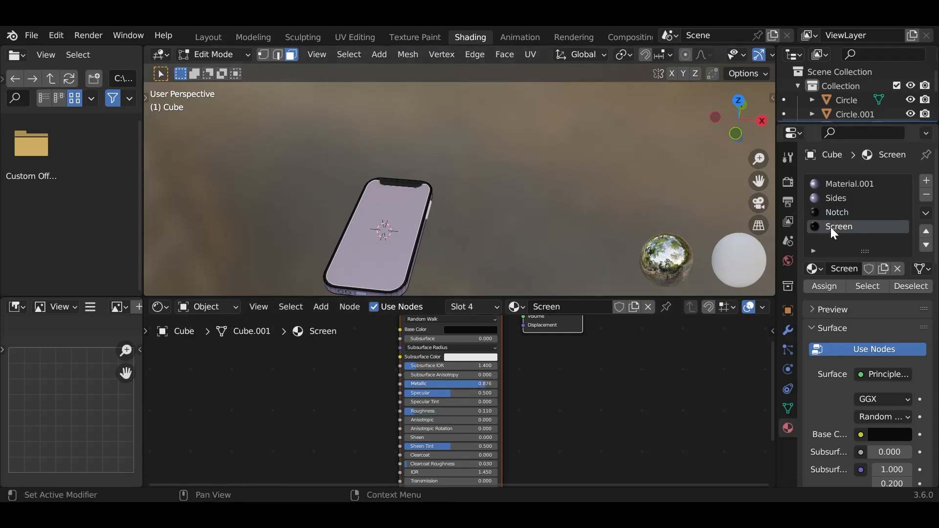
{"action": "middle_click_drag", "start_coordinate": [496, 183], "coordinate": [513, 172]}
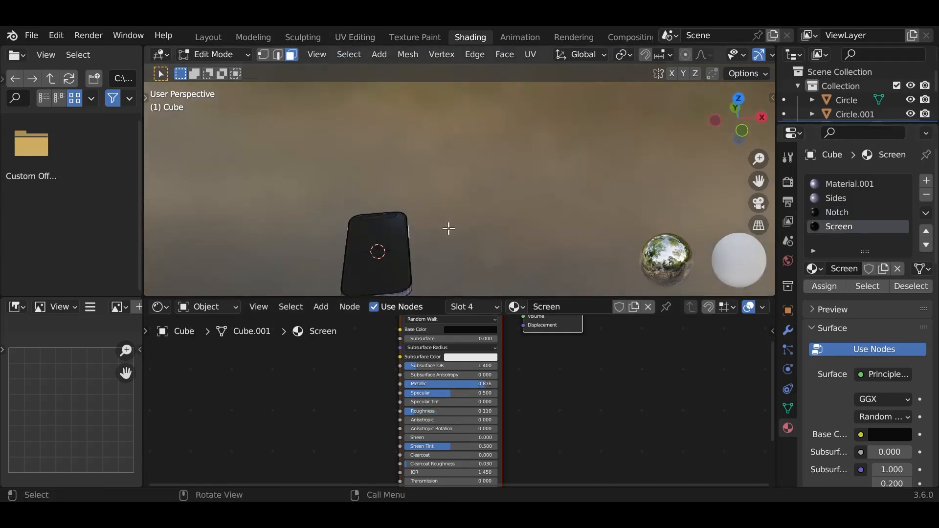
{"action": "scroll", "coordinate": [436, 237], "scroll_direction": "up", "scroll_amount": 3}
{"action": "middle_click_drag", "start_coordinate": [435, 238], "coordinate": [539, 141], "text": "shift"}
{"action": "middle_click_drag", "start_coordinate": [539, 141], "coordinate": [511, 172]}
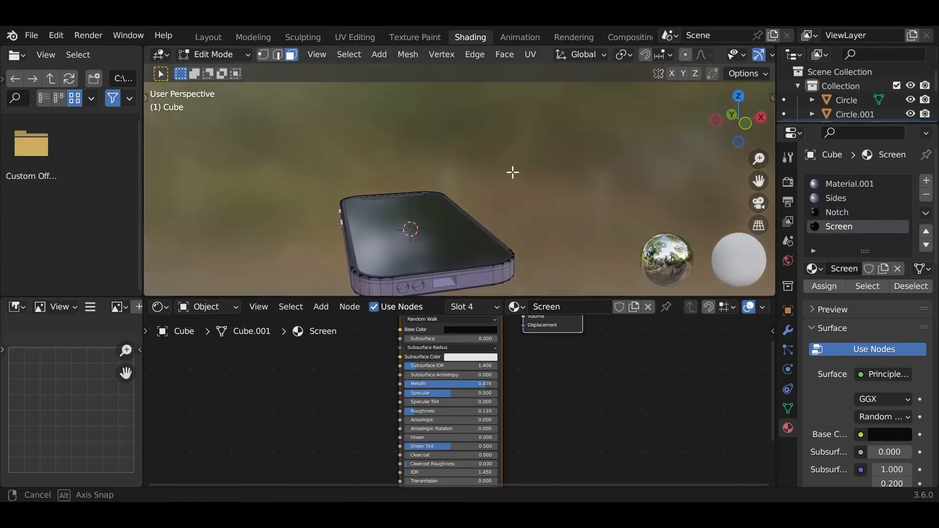
{"action": "scroll", "coordinate": [415, 225], "scroll_direction": "down", "scroll_amount": 4}
{"action": "scroll", "coordinate": [440, 157], "scroll_direction": "up", "scroll_amount": 4}
{"action": "middle_click_drag", "start_coordinate": [415, 224], "coordinate": [457, 135]}
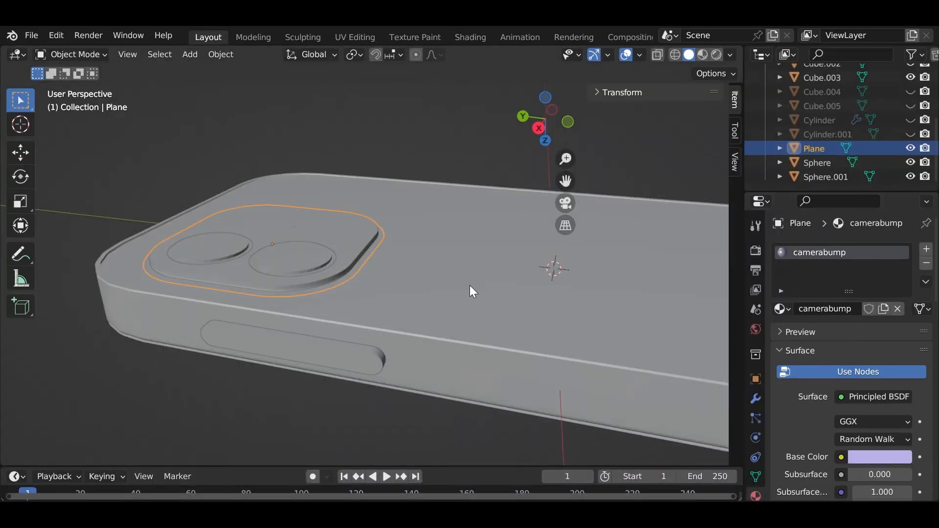
Step: Set the specular value of the camerabump material to 0.397
{"action": "left_click", "coordinate": [470, 37]}
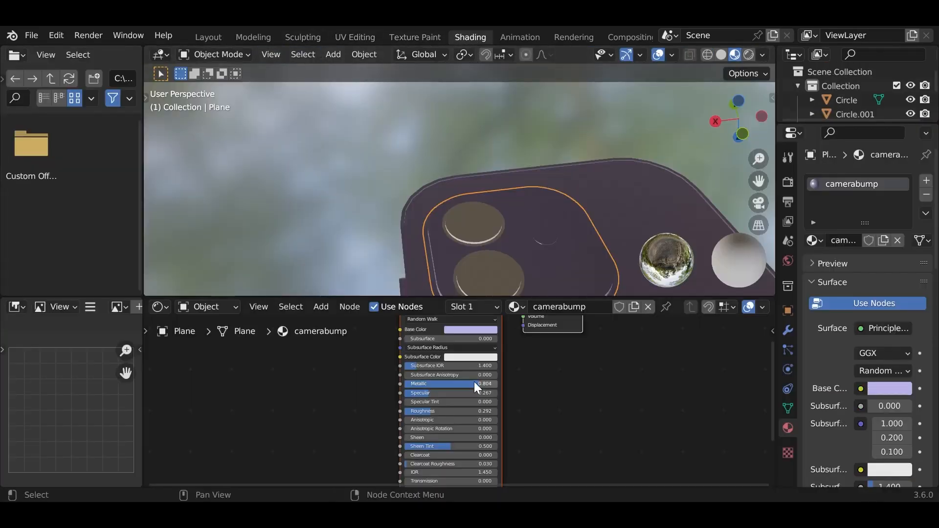
{"action": "left_click_drag", "start_coordinate": [430, 392], "coordinate": [442, 393]}
{"action": "scroll", "coordinate": [386, 225], "scroll_direction": "down", "scroll_amount": 4}
{"action": "scroll", "coordinate": [500, 203], "scroll_direction": "up", "scroll_amount": 8}
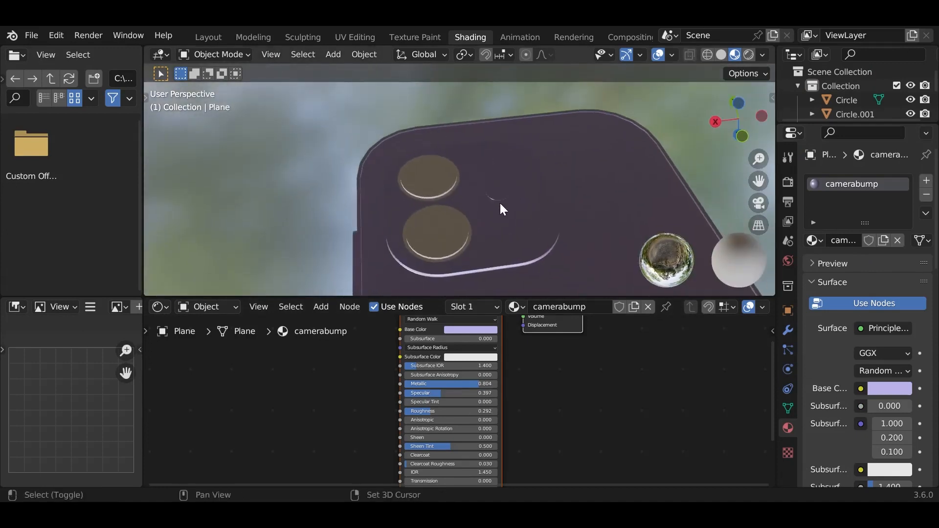
Step: Give the first camera lens a duplicate of the Screen material and rename the copy cameraglass
{"action": "left_click", "coordinate": [458, 192]}
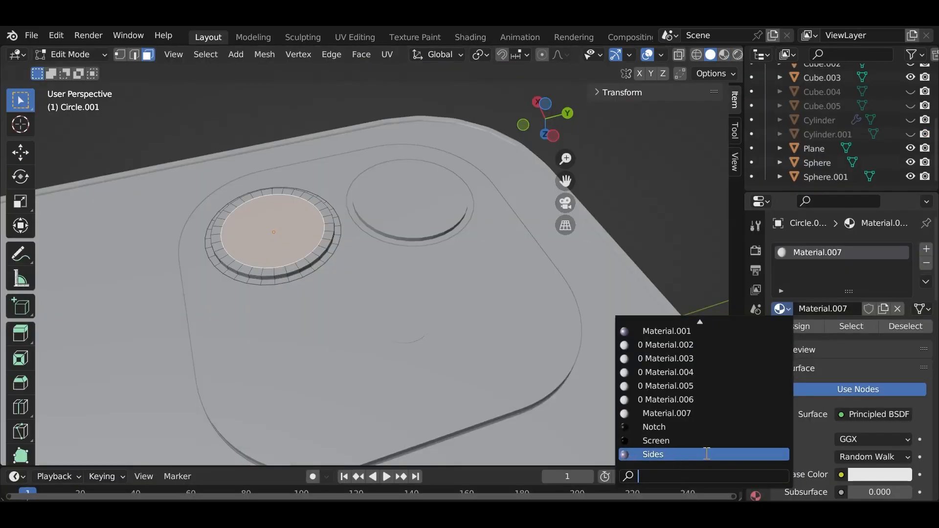
{"action": "left_click", "coordinate": [713, 441]}
{"action": "left_click", "coordinate": [884, 308]}
{"action": "double_click", "coordinate": [854, 308]}
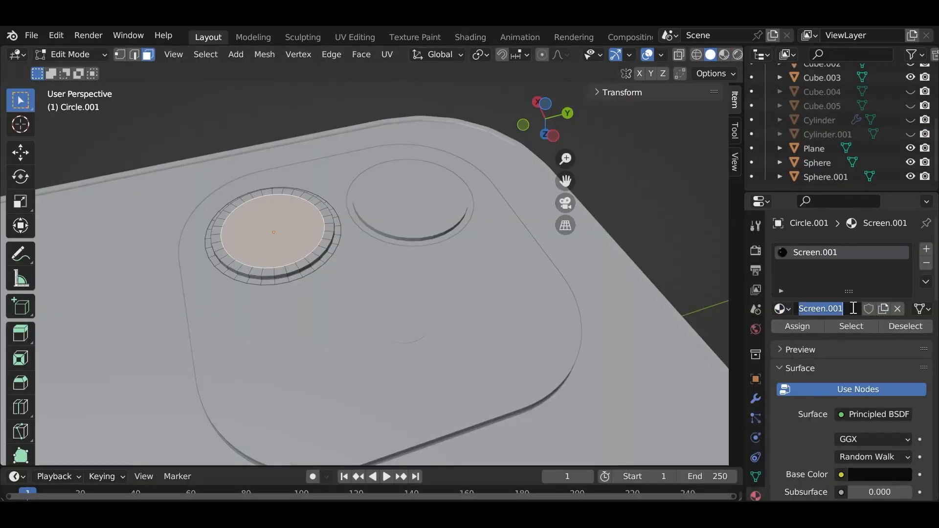
{"action": "type", "text": "cameraglass"}
{"action": "key", "text": "Return"}
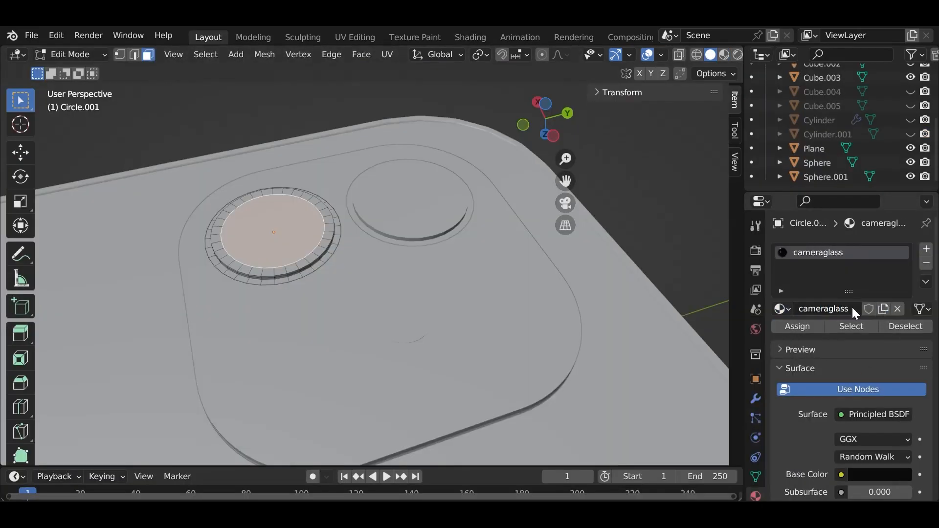
Step: Select the other camera lens's top face and apply the existing Screen material to that lens object
{"action": "left_click", "coordinate": [71, 54]}
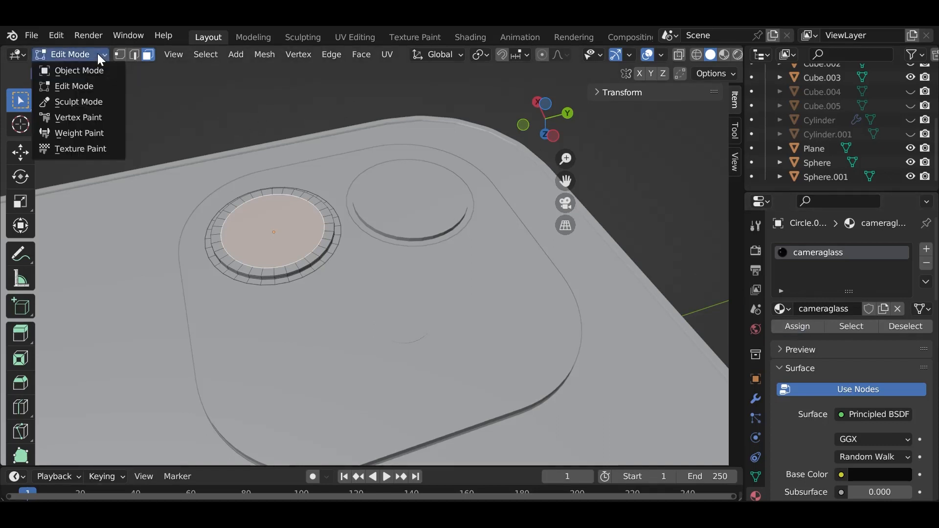
{"action": "left_click", "coordinate": [74, 69]}
{"action": "left_click", "coordinate": [423, 218]}
{"action": "left_click", "coordinate": [71, 54]}
{"action": "left_click", "coordinate": [90, 83]}
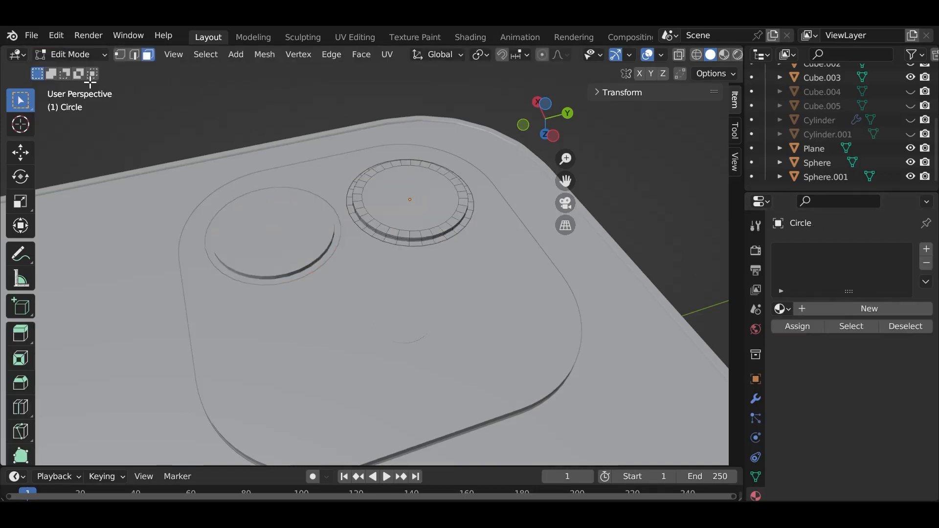
{"action": "left_click", "coordinate": [411, 200]}
{"action": "left_click", "coordinate": [846, 308]}
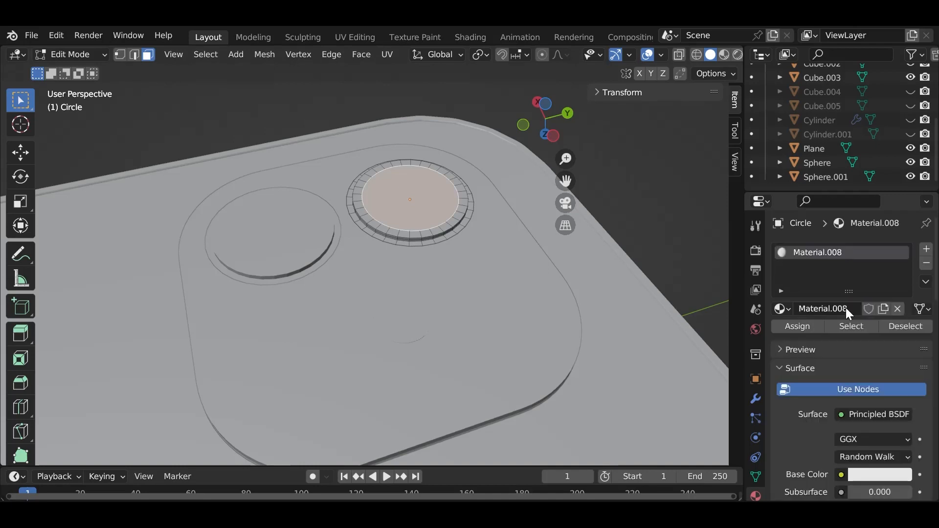
{"action": "left_click", "coordinate": [781, 308]}
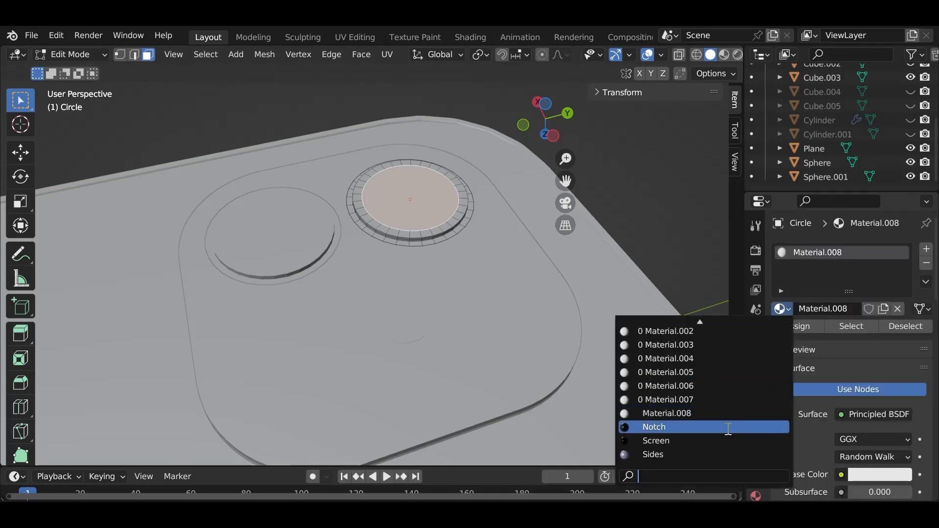
{"action": "left_click", "coordinate": [684, 440]}
Step: Examine the two camera lenses with material preview and with solid shading in Object Mode from several angles
{"action": "left_click", "coordinate": [476, 38]}
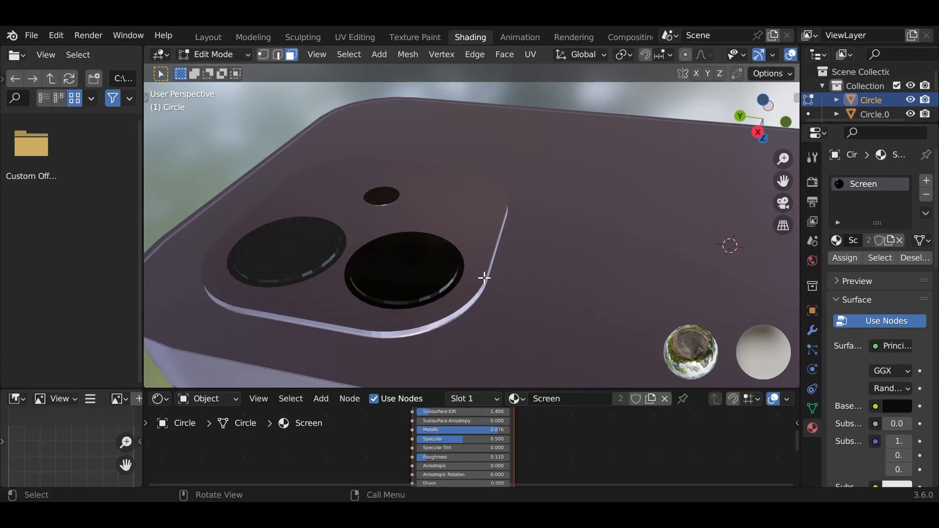
{"action": "mouse_move", "coordinate": [488, 268]}
{"action": "middle_mouse_down"}
{"action": "mouse_move", "coordinate": [318, 176]}
{"action": "mouse_move", "coordinate": [457, 221]}
{"action": "middle_mouse_up"}
{"action": "left_click", "coordinate": [211, 55]}
{"action": "left_click", "coordinate": [213, 73]}
{"action": "scroll", "coordinate": [339, 198], "scroll_direction": "up", "scroll_amount": 4}
{"action": "left_click", "coordinate": [746, 55]}
{"action": "middle_click_drag", "start_coordinate": [521, 129], "coordinate": [465, 166]}
{"action": "middle_click_drag", "start_coordinate": [406, 220], "coordinate": [451, 222], "text": "shift"}
{"action": "scroll", "coordinate": [477, 192], "scroll_direction": "up", "scroll_amount": 2}
{"action": "middle_click_drag", "start_coordinate": [347, 299], "coordinate": [423, 274], "text": "shift"}
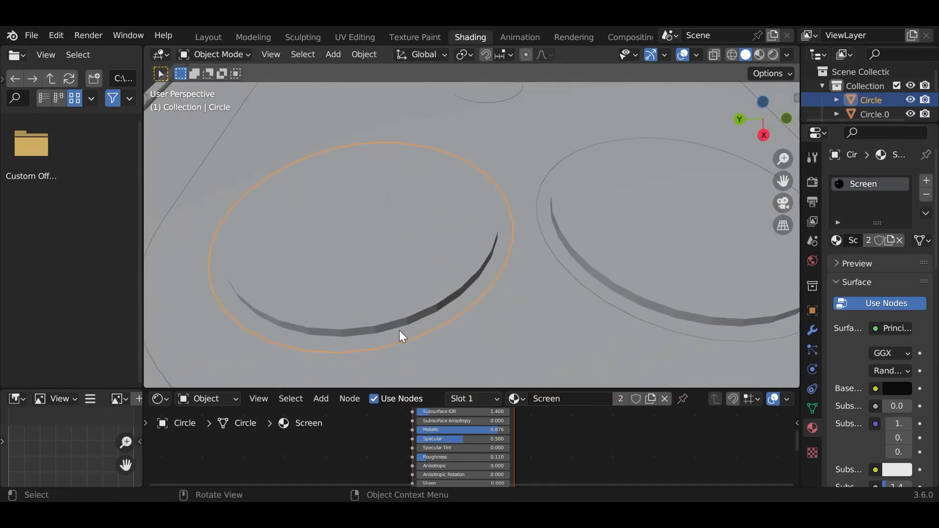
{"action": "scroll", "coordinate": [523, 208], "scroll_direction": "down", "scroll_amount": 7}
{"action": "middle_click_drag", "start_coordinate": [591, 210], "coordinate": [614, 203]}
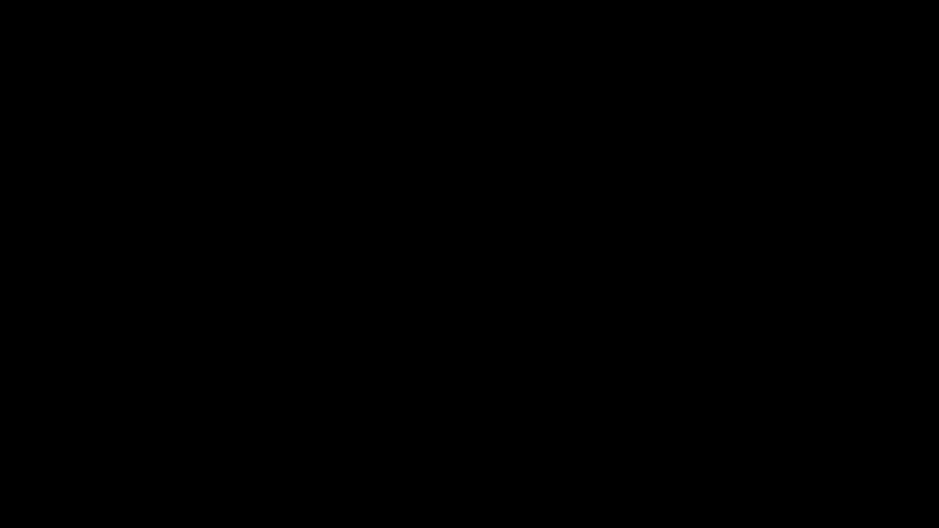